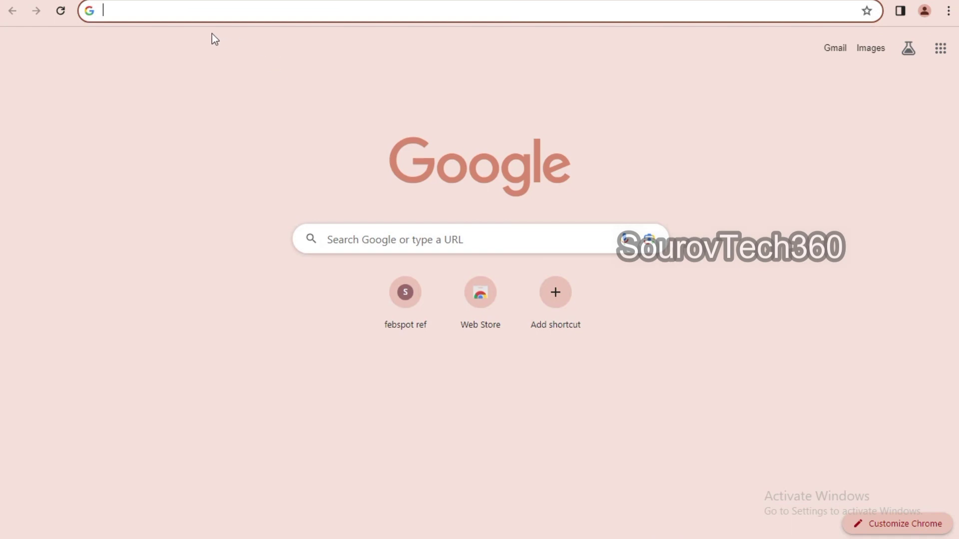
- Load the pasted blog post address and scroll through the post
{"action": "left_click", "coordinate": [195, 11]}
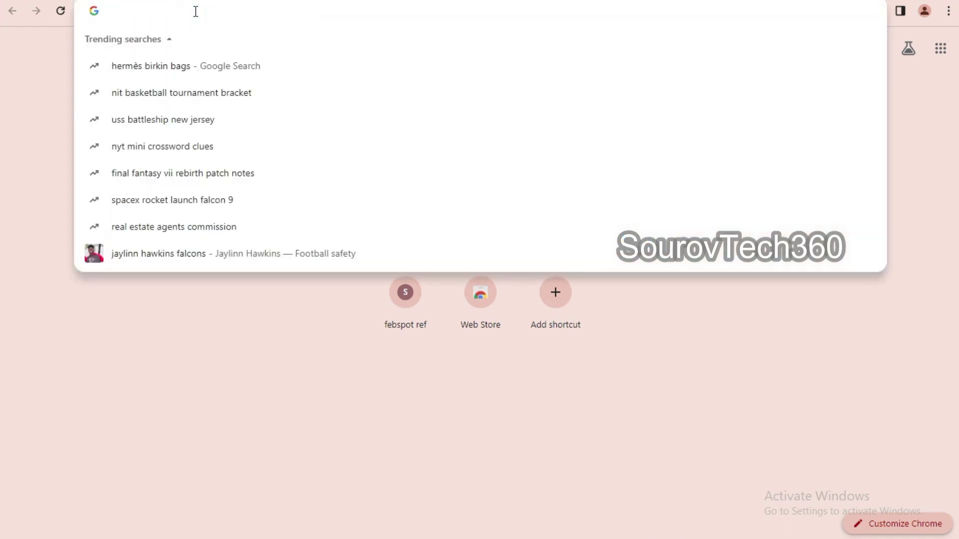
{"action": "type", "text": "https://sanatanparibarbd.blogspot.com/2024/03/rumble.html"}
{"action": "key", "text": "Return"}
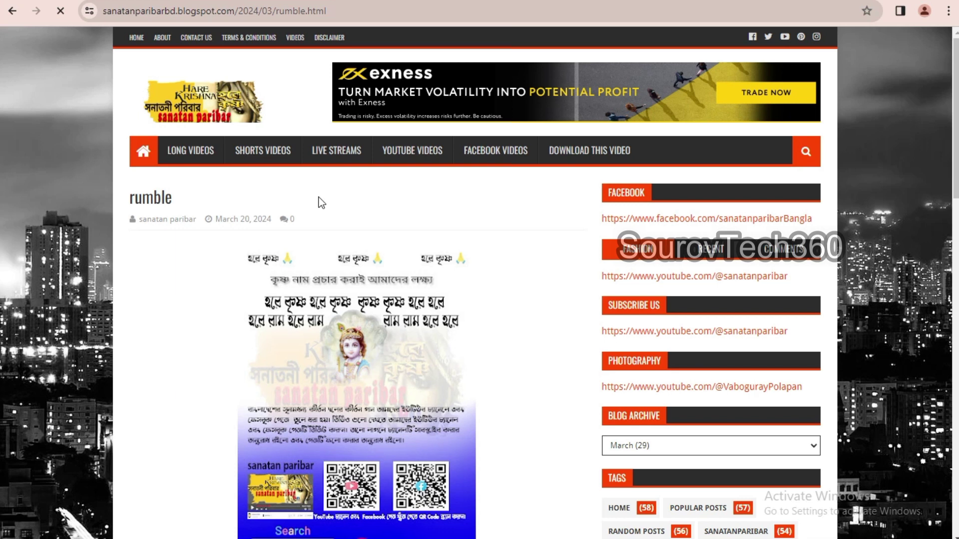
{"action": "scroll", "coordinate": [320, 202], "scroll_direction": "down", "scroll_amount": 10}
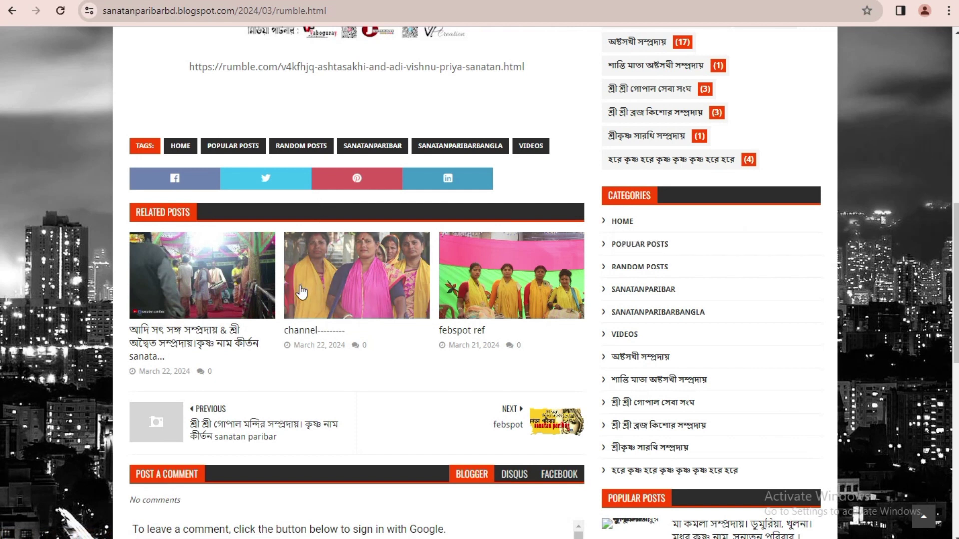
{"action": "scroll", "coordinate": [320, 205], "scroll_direction": "down", "scroll_amount": 5}
{"action": "scroll", "coordinate": [313, 292], "scroll_direction": "up", "scroll_amount": 9}
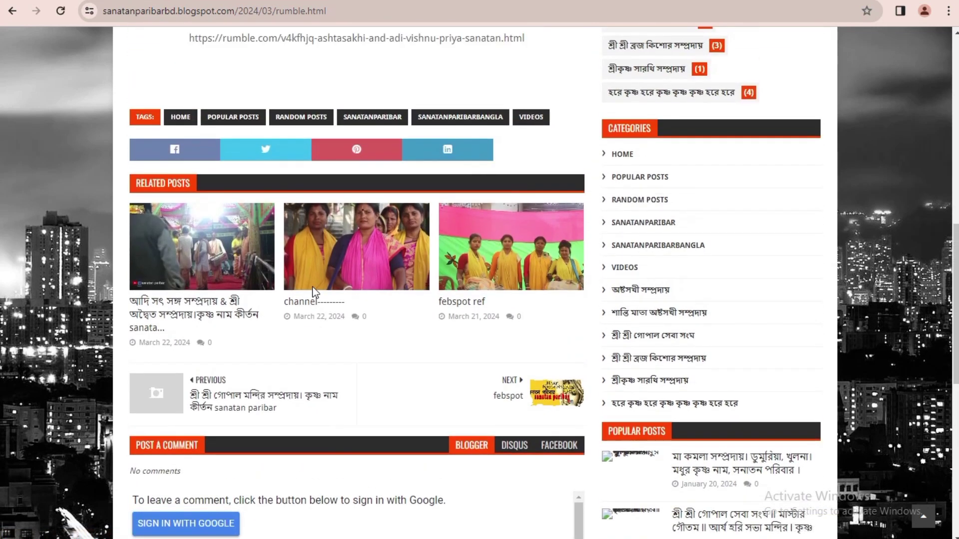
{"action": "scroll", "coordinate": [314, 294], "scroll_direction": "up", "scroll_amount": 5}
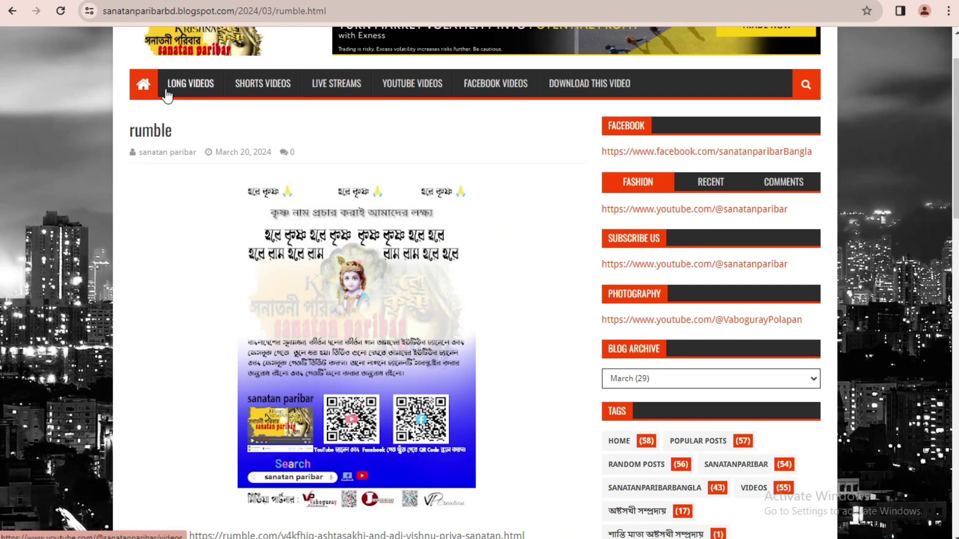
{"action": "scroll", "coordinate": [167, 95], "scroll_direction": "up", "scroll_amount": 2}
- From the blog homepage, open the Rumble ref post and follow its registration link
{"action": "left_click", "coordinate": [143, 155]}
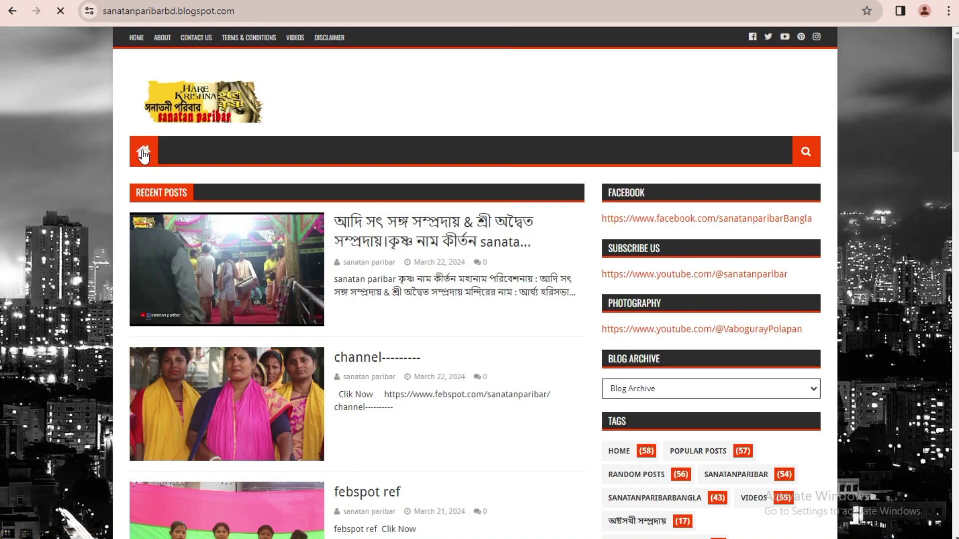
{"action": "scroll", "coordinate": [295, 274], "scroll_direction": "down", "scroll_amount": 3}
{"action": "scroll", "coordinate": [294, 274], "scroll_direction": "down", "scroll_amount": 5}
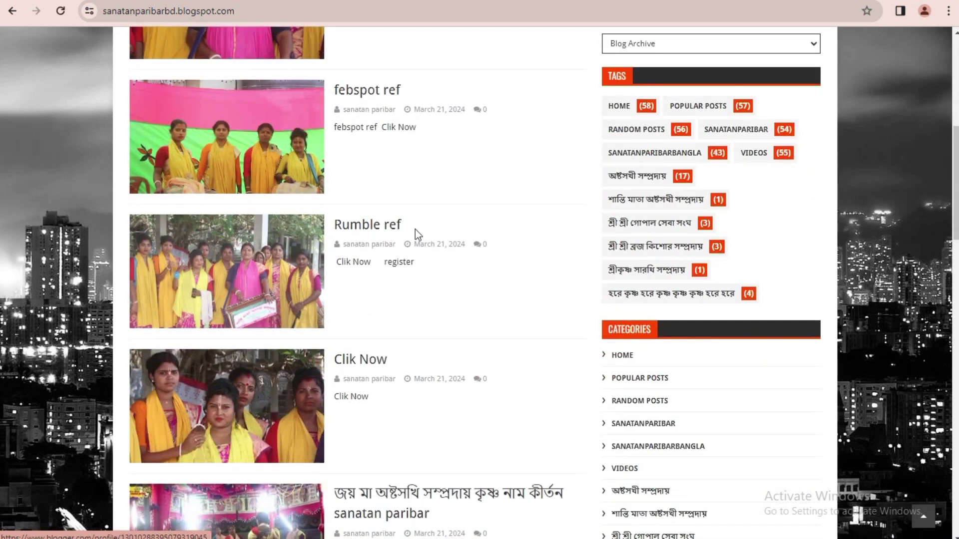
{"action": "left_click", "coordinate": [237, 272]}
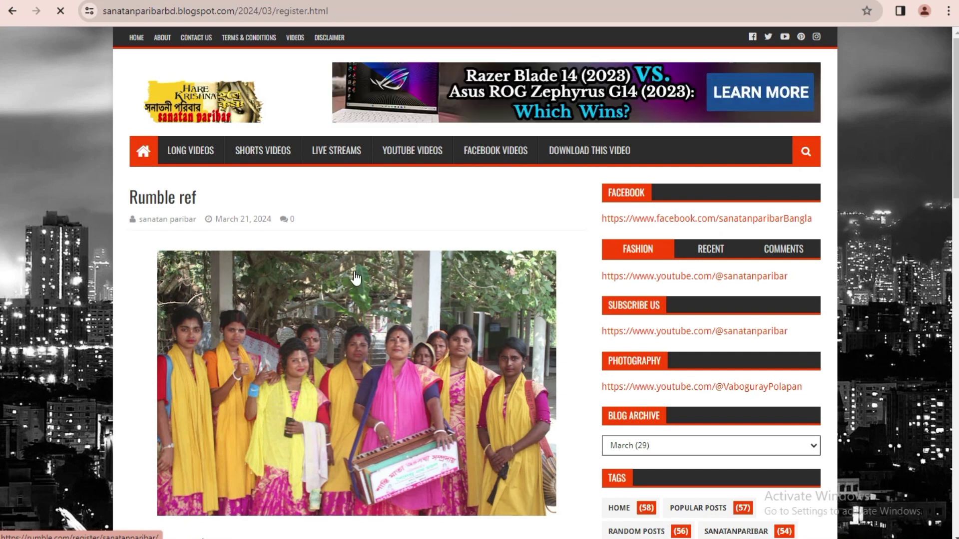
{"action": "scroll", "coordinate": [355, 277], "scroll_direction": "down", "scroll_amount": 3}
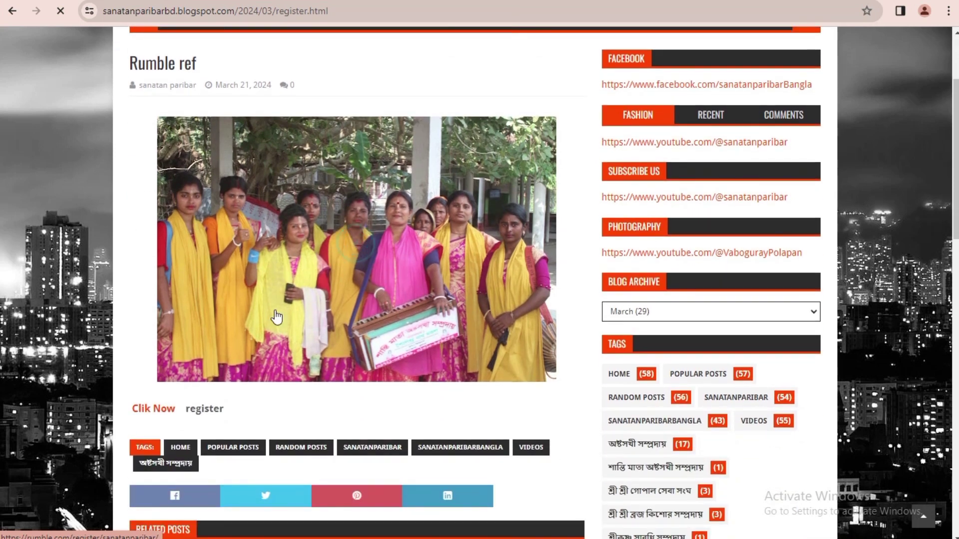
{"action": "left_click", "coordinate": [147, 408]}
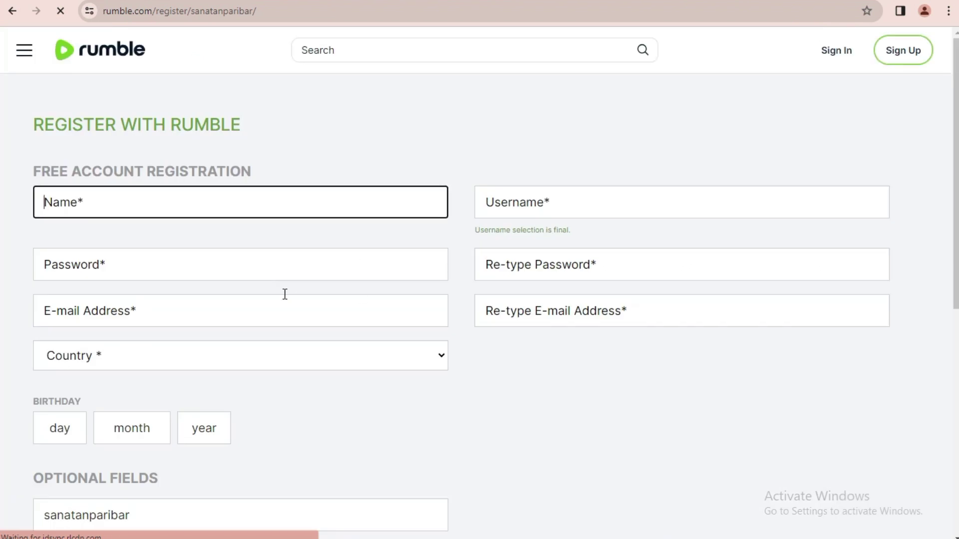
- Go through the registration fields and choose United States as the country
{"action": "left_click", "coordinate": [156, 200]}
{"action": "left_click", "coordinate": [529, 202]}
{"action": "left_click", "coordinate": [223, 271]}
{"action": "left_click", "coordinate": [531, 264]}
{"action": "left_click", "coordinate": [538, 310]}
{"action": "left_click", "coordinate": [381, 319]}
{"action": "left_click", "coordinate": [260, 353]}
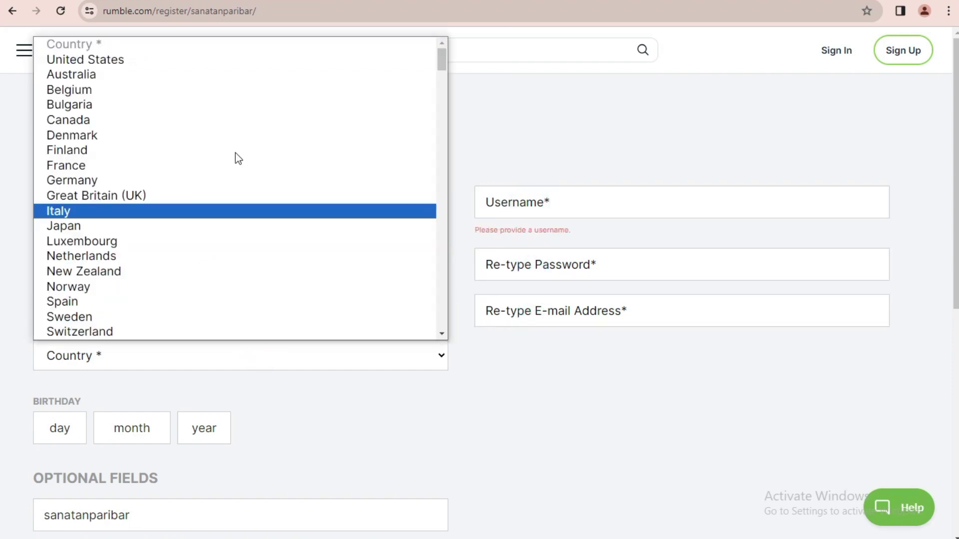
{"action": "left_click", "coordinate": [116, 62]}
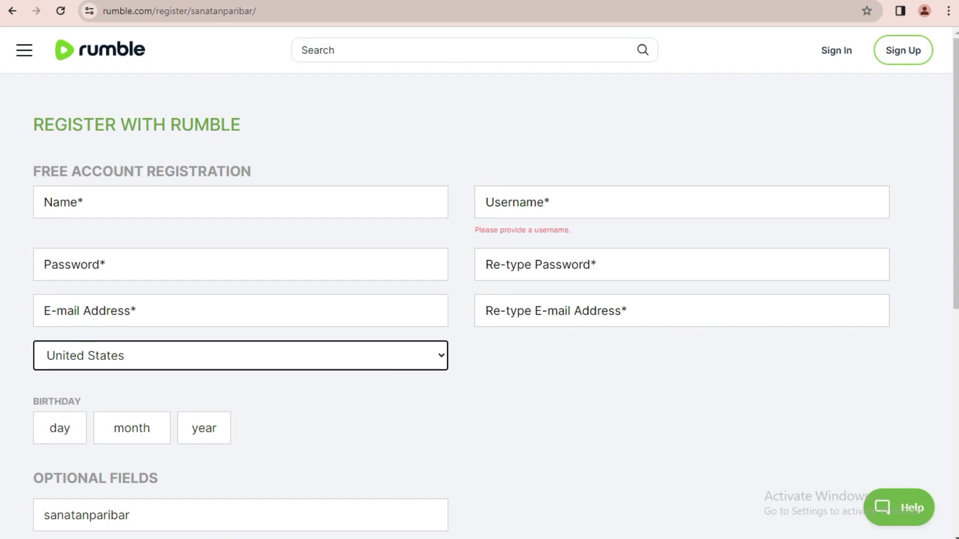
- Paste the account e-mail into both e-mail fields and select the part before the @
{"action": "left_click", "coordinate": [171, 306]}
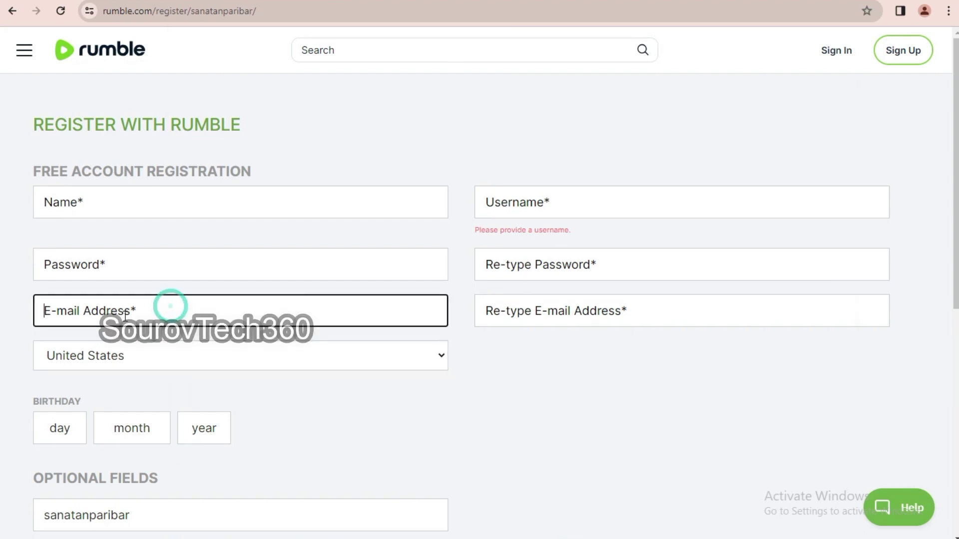
{"action": "key", "text": "ctrl+v"}
{"action": "left_click", "coordinate": [522, 313]}
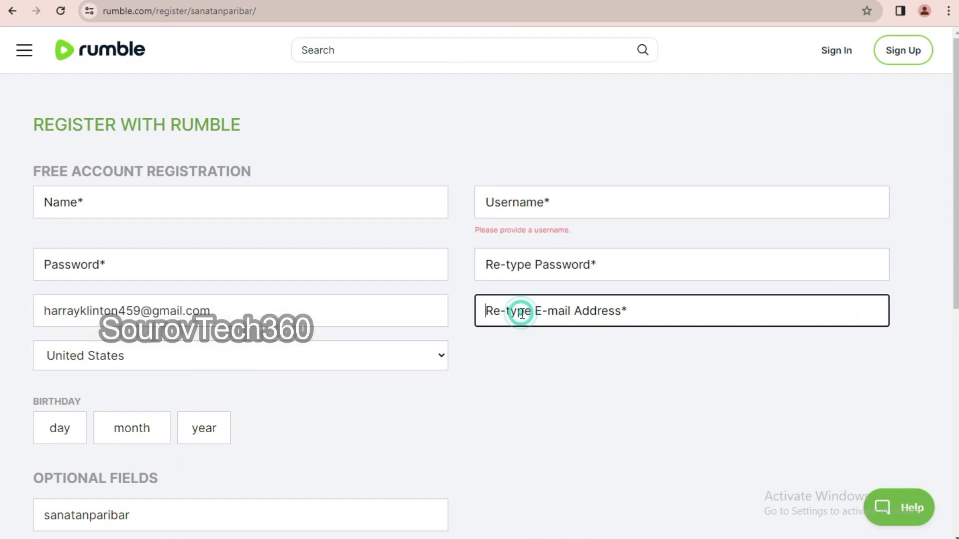
{"action": "key", "text": "ctrl+v"}
{"action": "left_click", "coordinate": [230, 314]}
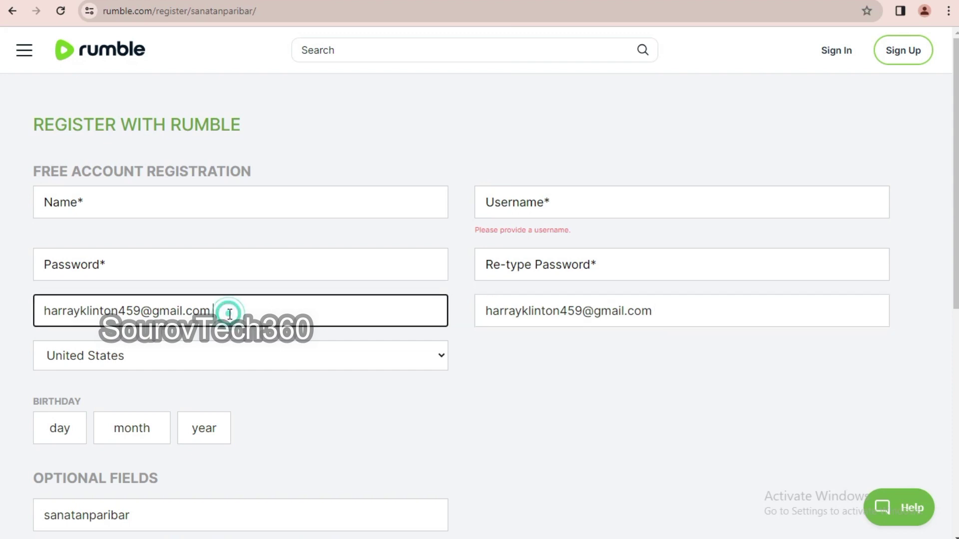
{"action": "left_click", "coordinate": [656, 310]}
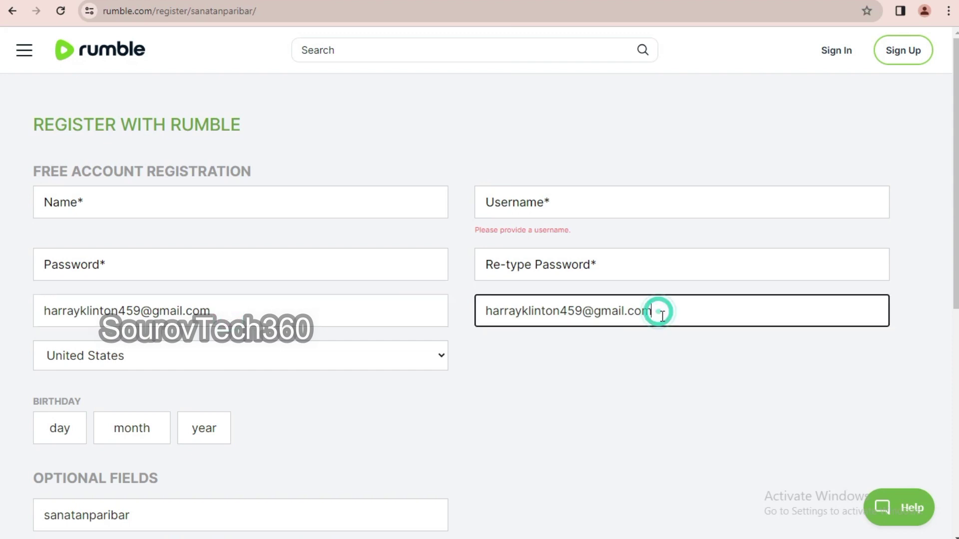
{"action": "left_click_drag", "start_coordinate": [141, 311], "coordinate": [4, 315]}
{"action": "key", "text": "ctrl+c"}
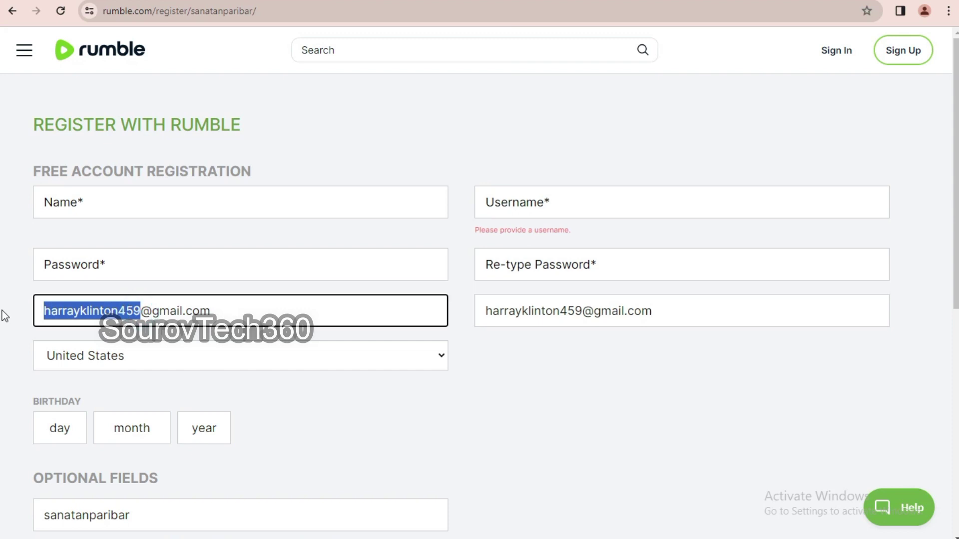
- Paste the account password into both password fields
{"action": "left_click", "coordinate": [78, 272]}
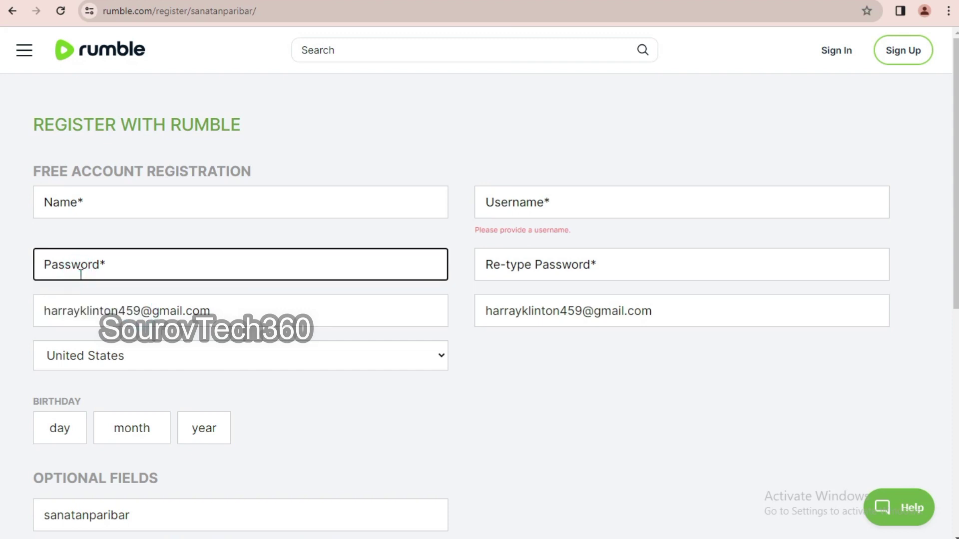
{"action": "key", "text": "ctrl+v"}
{"action": "left_click", "coordinate": [502, 260]}
{"action": "key", "text": "ctrl+v"}
- Paste the e-mail-derived username into both the Username and Name fields
{"action": "left_click", "coordinate": [537, 201]}
{"action": "key", "text": "ctrl+v"}
{"action": "left_click", "coordinate": [160, 208]}
{"action": "key", "text": "ctrl+v"}
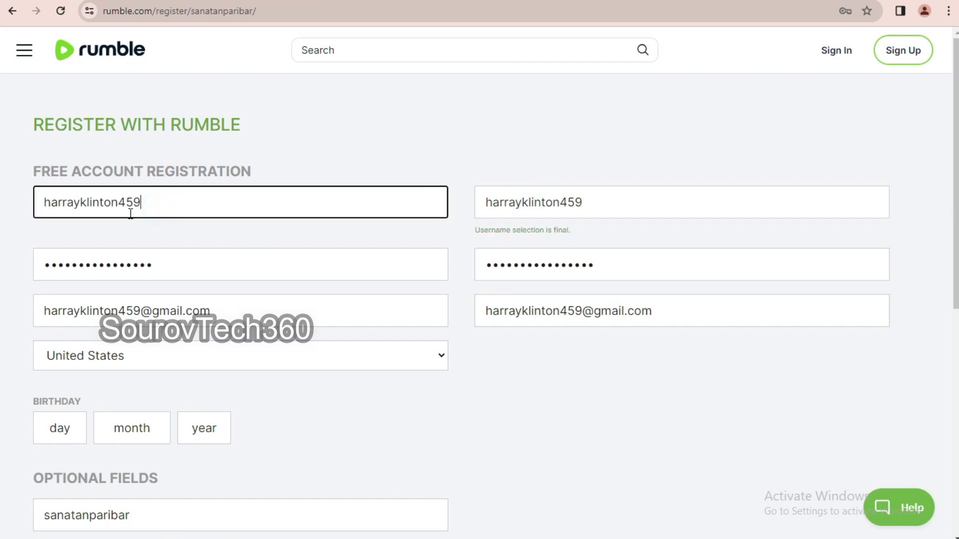
{"action": "left_click", "coordinate": [287, 194]}
{"action": "left_click_drag", "start_coordinate": [97, 196], "coordinate": [203, 208]}
{"action": "left_click", "coordinate": [202, 206]}
{"action": "left_click", "coordinate": [507, 198]}
{"action": "scroll", "coordinate": [175, 419], "scroll_direction": "down", "scroll_amount": 1}
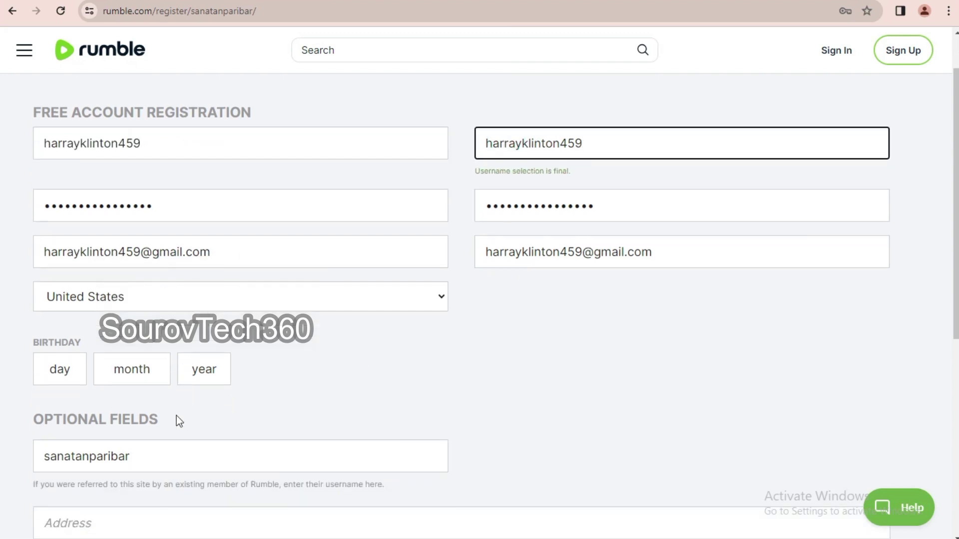
{"action": "left_click", "coordinate": [206, 372]}
{"action": "scroll", "coordinate": [197, 280], "scroll_direction": "down", "scroll_amount": 20}
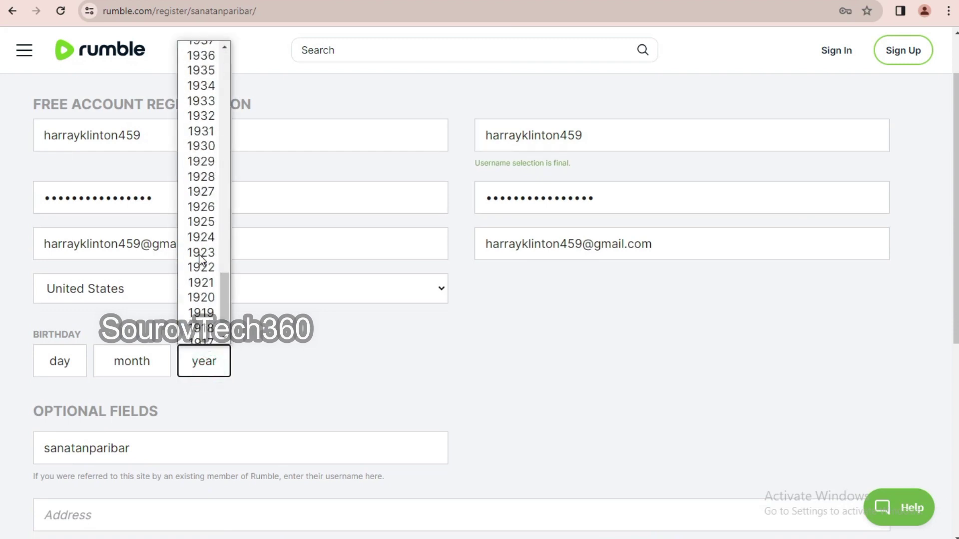
{"action": "scroll", "coordinate": [201, 297], "scroll_direction": "up", "scroll_amount": 20}
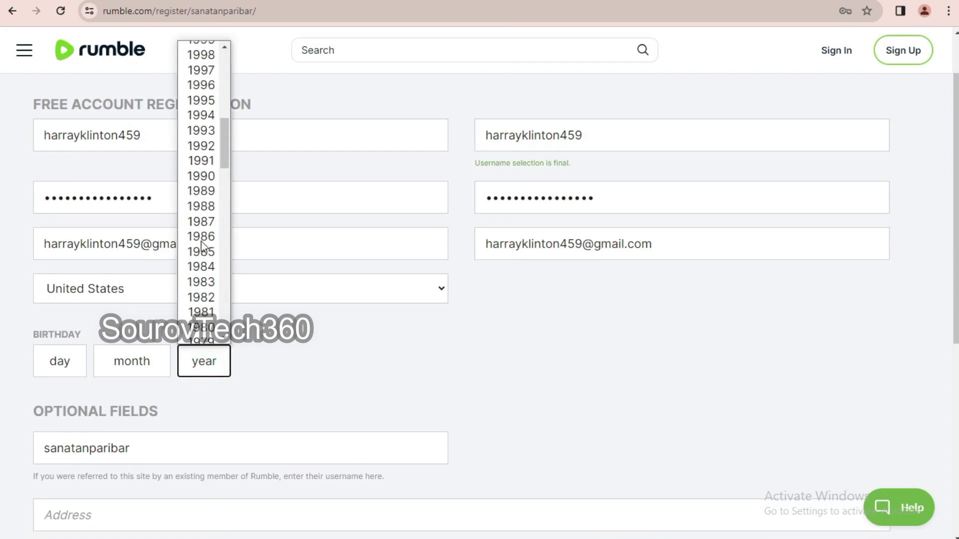
{"action": "scroll", "coordinate": [204, 265], "scroll_direction": "down", "scroll_amount": 9}
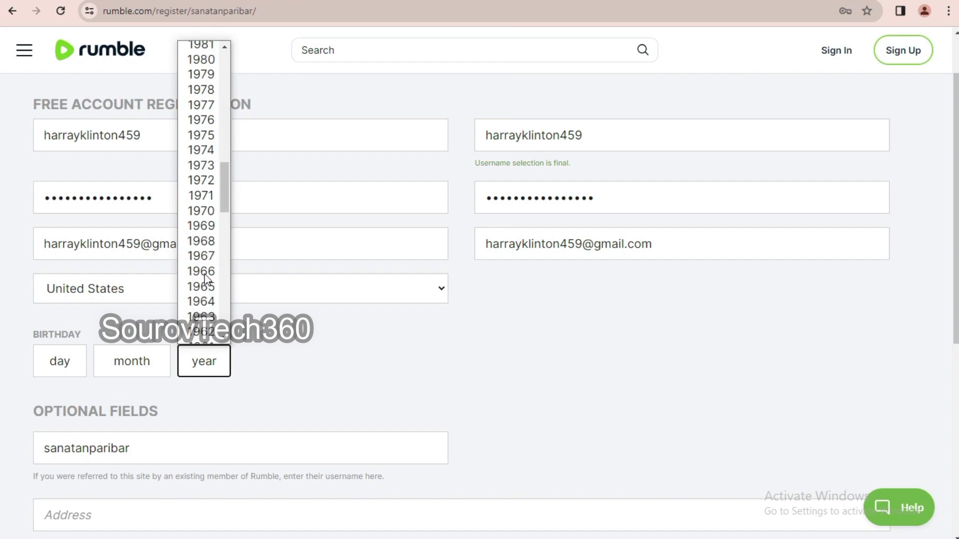
{"action": "scroll", "coordinate": [202, 149], "scroll_direction": "up", "scroll_amount": 5}
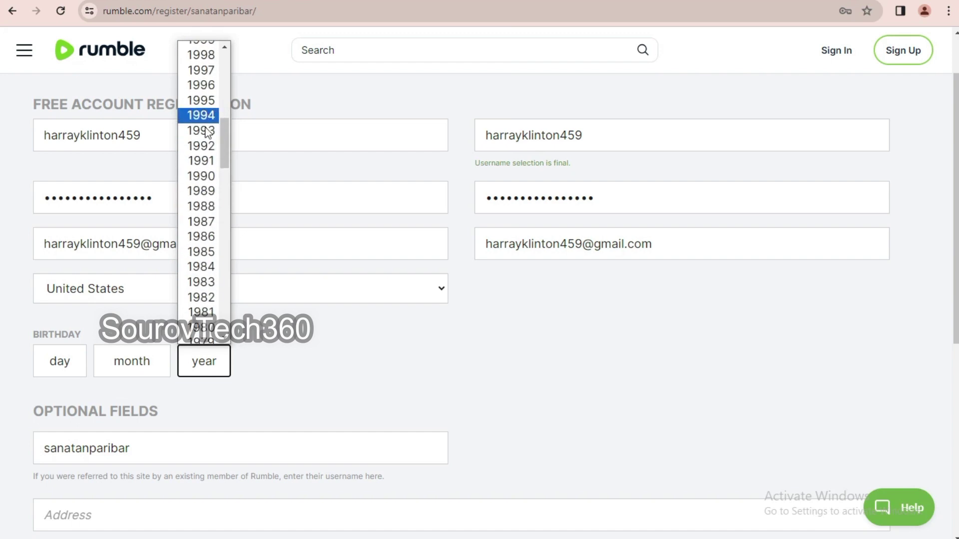
{"action": "left_click", "coordinate": [211, 252]}
{"action": "left_click", "coordinate": [140, 362]}
{"action": "left_click", "coordinate": [135, 321]}
{"action": "left_click", "coordinate": [57, 362]}
{"action": "left_click", "coordinate": [55, 320]}
- Leave the address and phone fields blank, agree to the terms, and submit registration
{"action": "scroll", "coordinate": [320, 363], "scroll_direction": "down", "scroll_amount": 1}
{"action": "scroll", "coordinate": [349, 358], "scroll_direction": "down", "scroll_amount": 2}
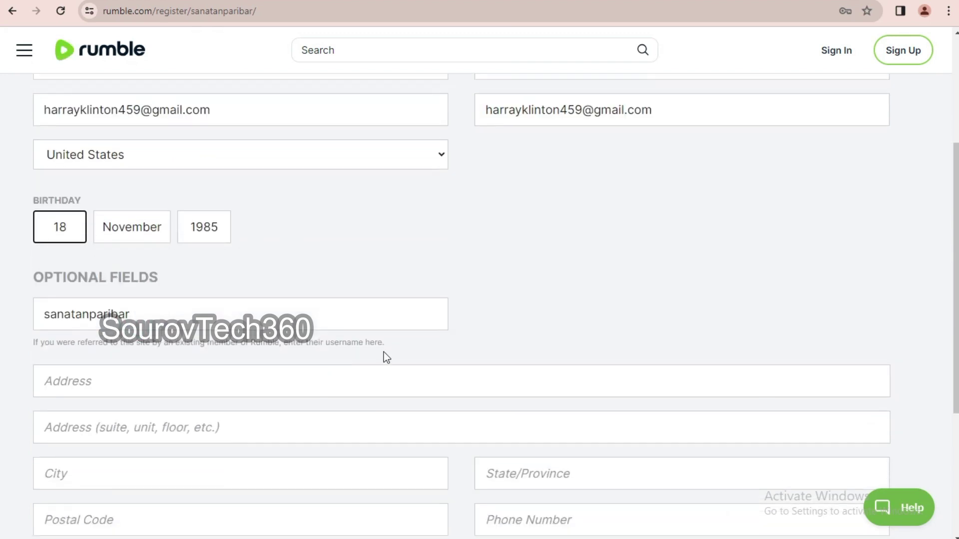
{"action": "scroll", "coordinate": [434, 352], "scroll_direction": "up", "scroll_amount": 4}
{"action": "scroll", "coordinate": [444, 369], "scroll_direction": "down", "scroll_amount": 8}
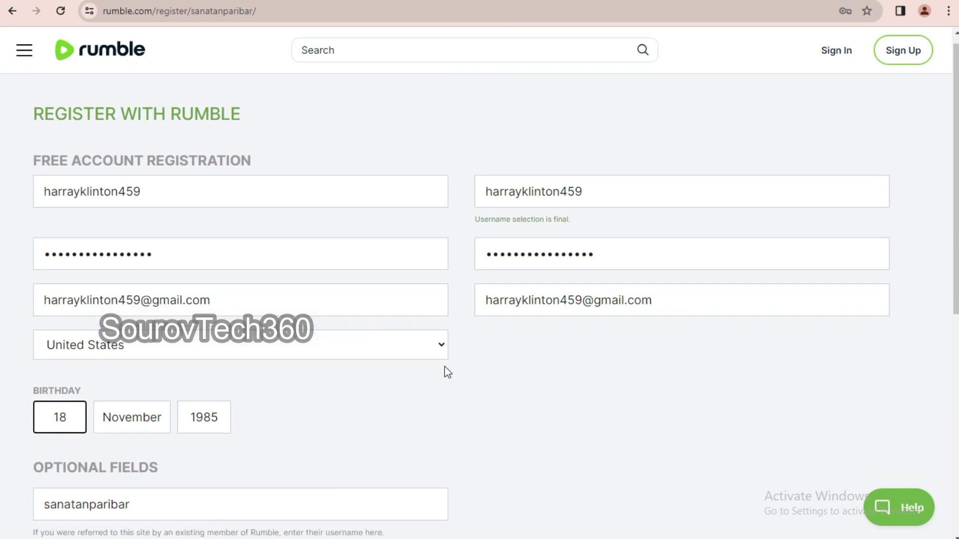
{"action": "scroll", "coordinate": [400, 368], "scroll_direction": "up", "scroll_amount": 4}
{"action": "left_click", "coordinate": [112, 384]}
{"action": "left_click", "coordinate": [128, 429]}
{"action": "left_click", "coordinate": [126, 470]}
{"action": "scroll", "coordinate": [131, 474], "scroll_direction": "down", "scroll_amount": 3}
{"action": "left_click", "coordinate": [124, 387]}
{"action": "left_click", "coordinate": [516, 380]}
{"action": "left_click", "coordinate": [533, 341]}
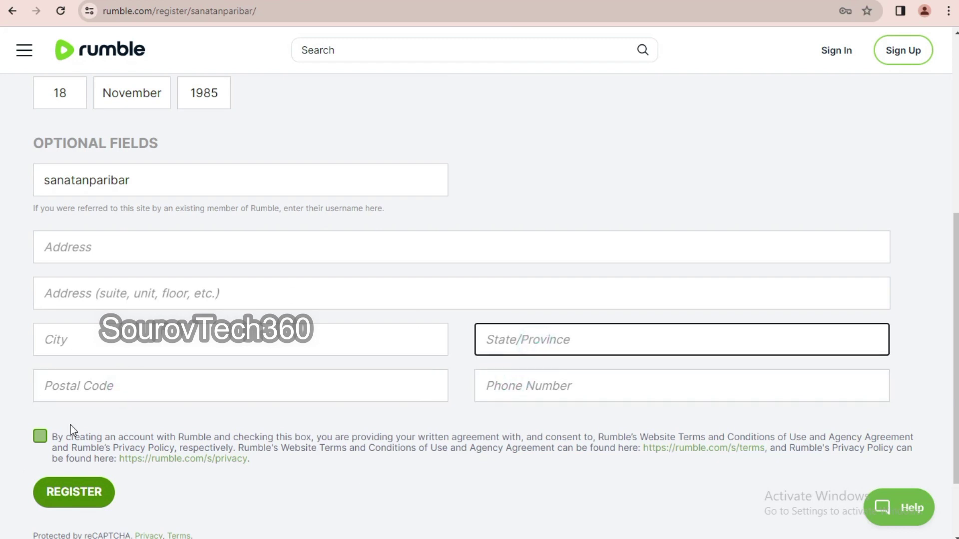
{"action": "left_click", "coordinate": [39, 436]}
{"action": "left_click", "coordinate": [76, 494]}
- Pass the crosswalk reCAPTCHA check and decline saving the password
{"action": "left_click", "coordinate": [485, 156]}
{"action": "left_click", "coordinate": [544, 178]}
{"action": "left_click", "coordinate": [457, 247]}
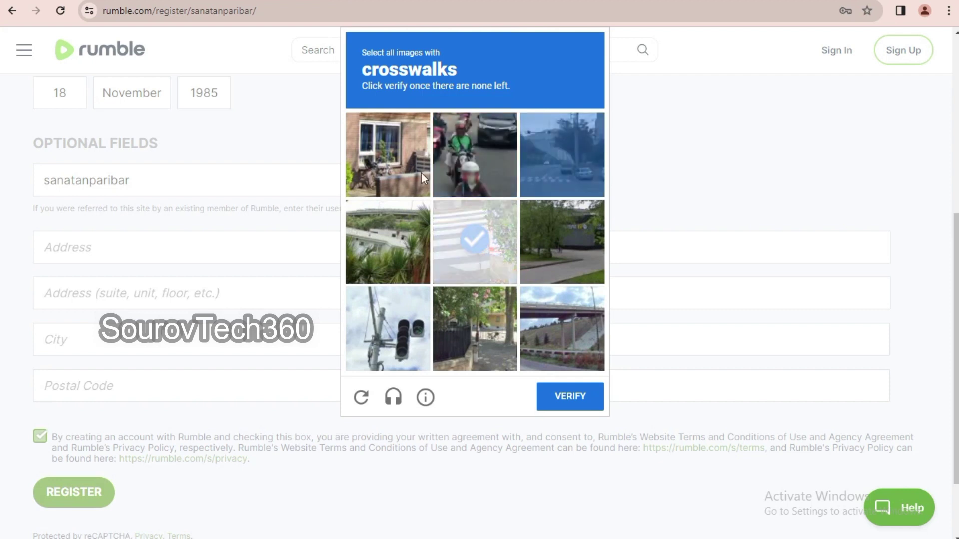
{"action": "left_click", "coordinate": [529, 172]}
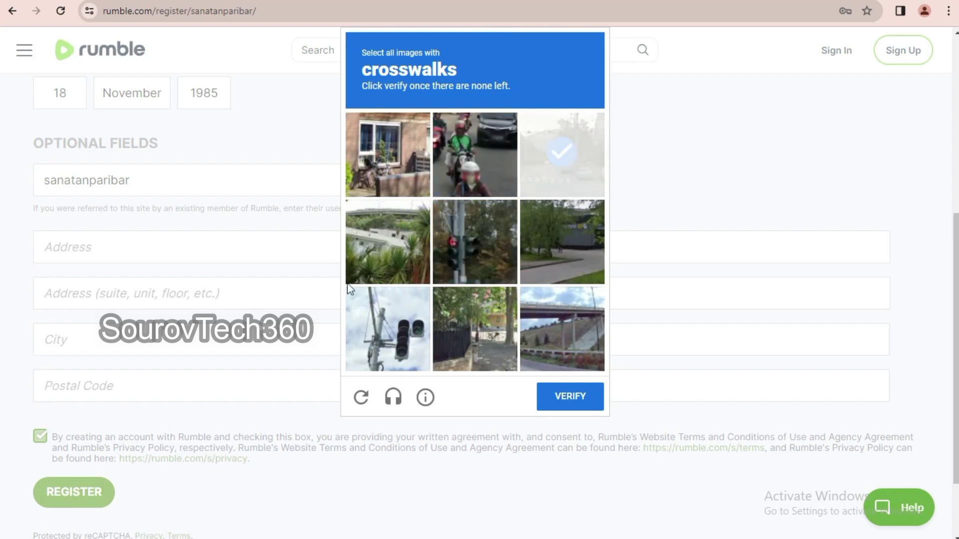
{"action": "left_click", "coordinate": [567, 398]}
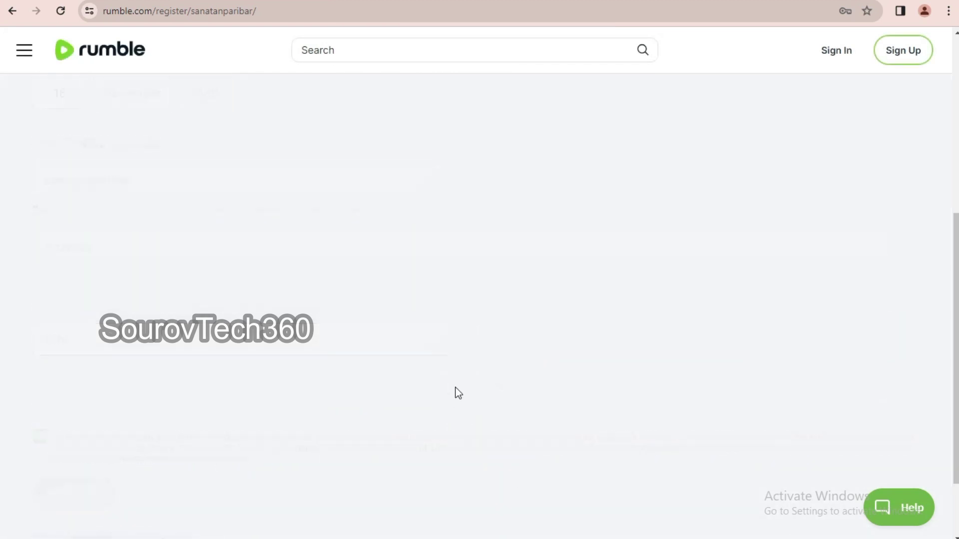
{"action": "left_click", "coordinate": [847, 215]}
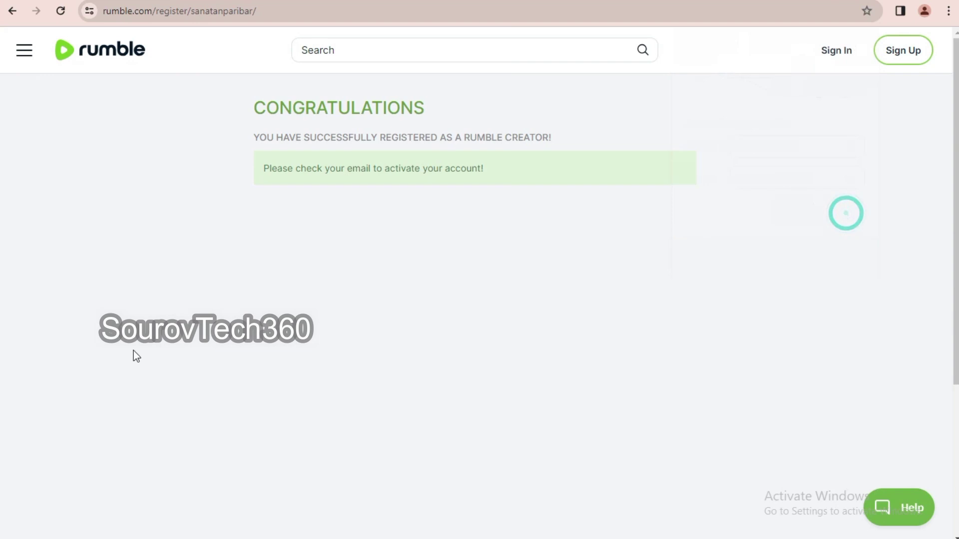
- Read the e-mail activation message, then put focus in the Rumble search box
{"action": "left_click_drag", "start_coordinate": [272, 169], "coordinate": [384, 211]}
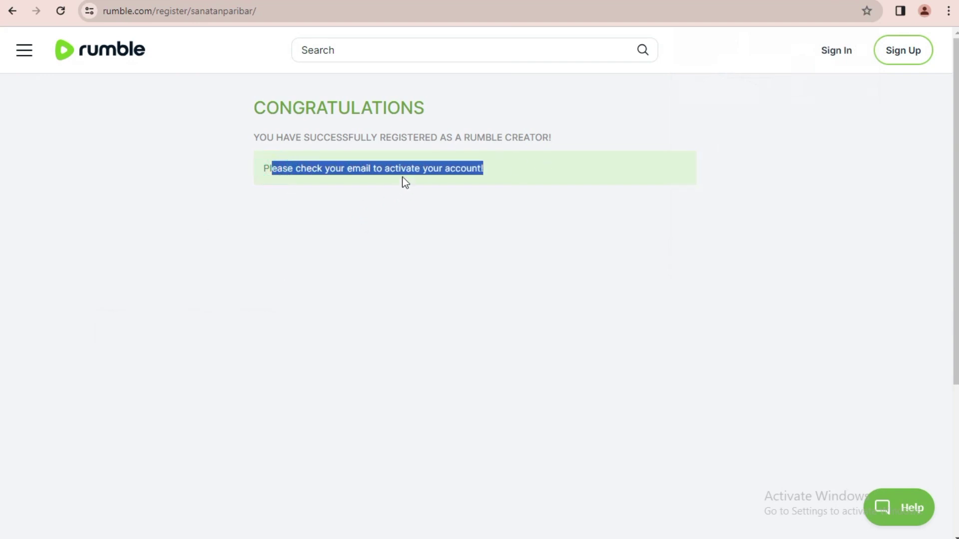
{"action": "left_click", "coordinate": [377, 165]}
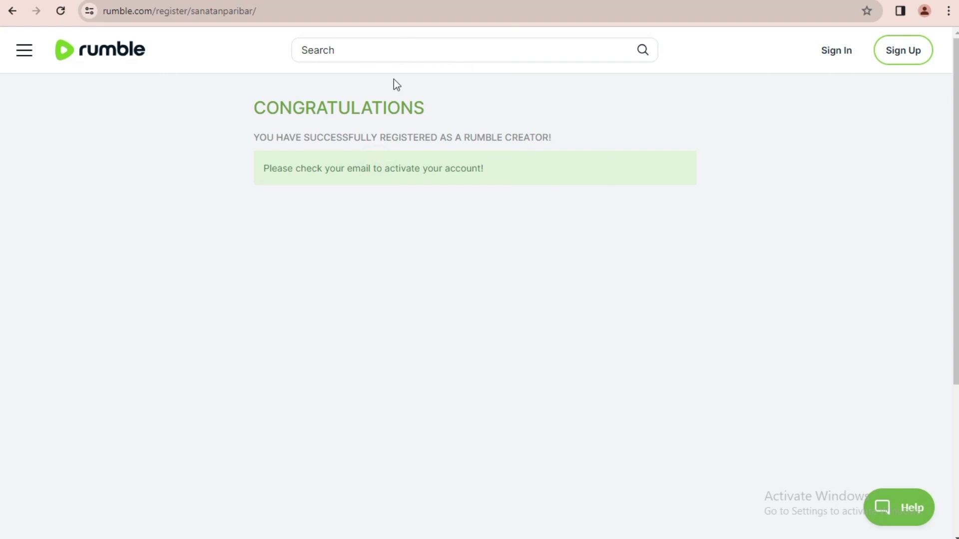
{"action": "left_click", "coordinate": [367, 51]}
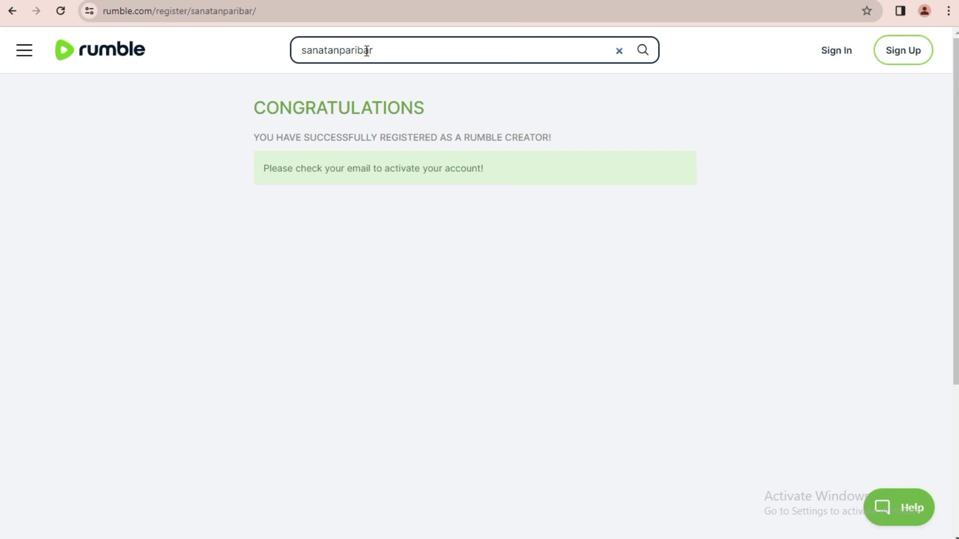
- Search for sanatanparibar, then follow the profile and its channel
{"action": "key", "text": "Return"}
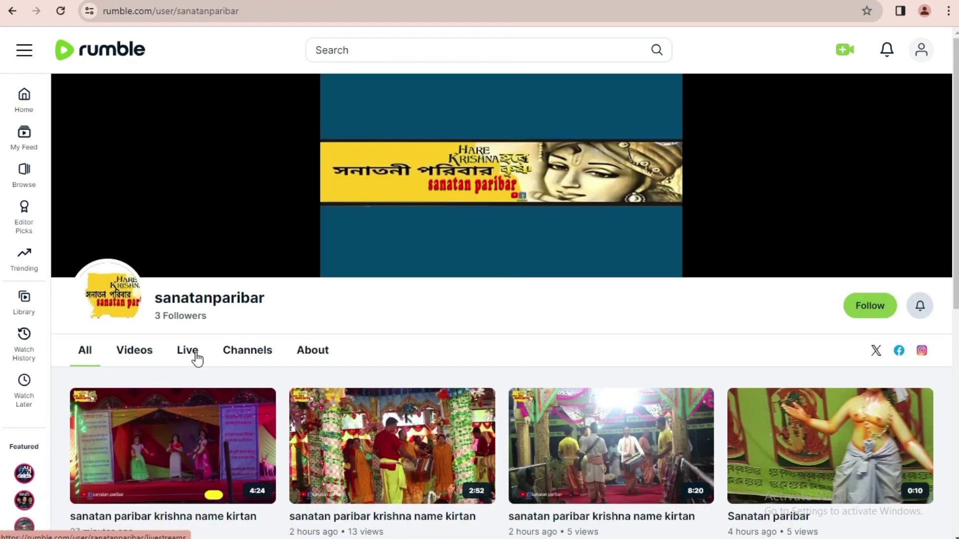
{"action": "left_click", "coordinate": [872, 305]}
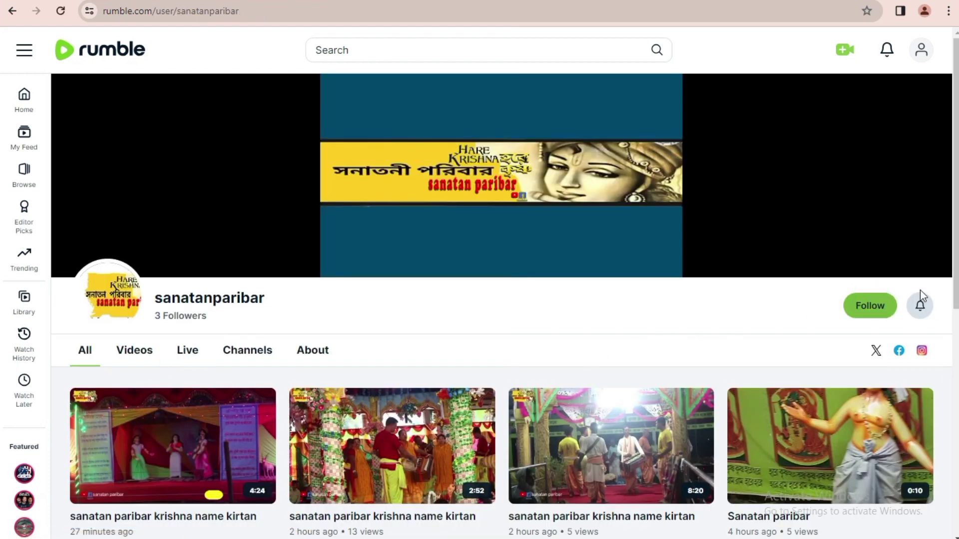
{"action": "left_click", "coordinate": [245, 352]}
{"action": "scroll", "coordinate": [206, 432], "scroll_direction": "down", "scroll_amount": 1}
{"action": "left_click", "coordinate": [184, 439]}
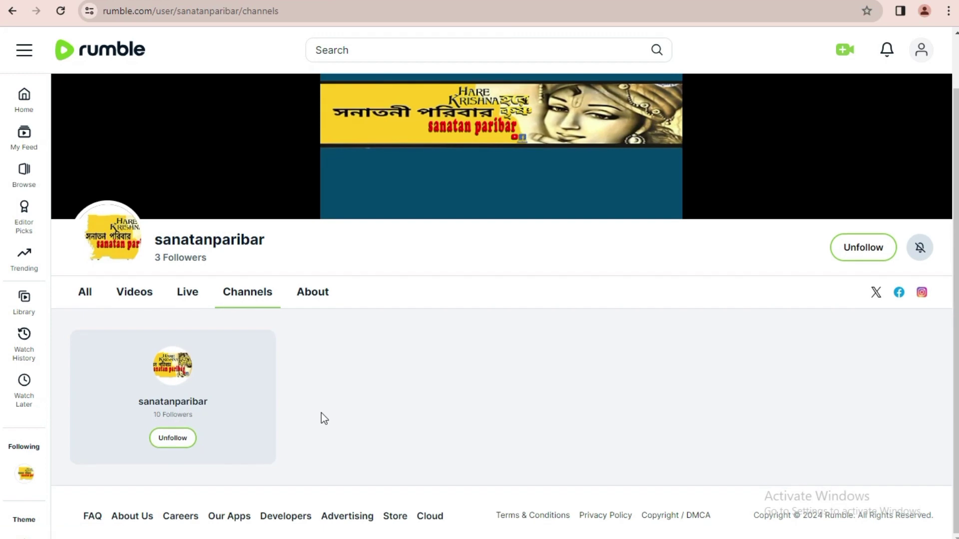
- Open the sanatan paribar channel page, then return to the Rumble home feed
{"action": "left_click", "coordinate": [86, 294]}
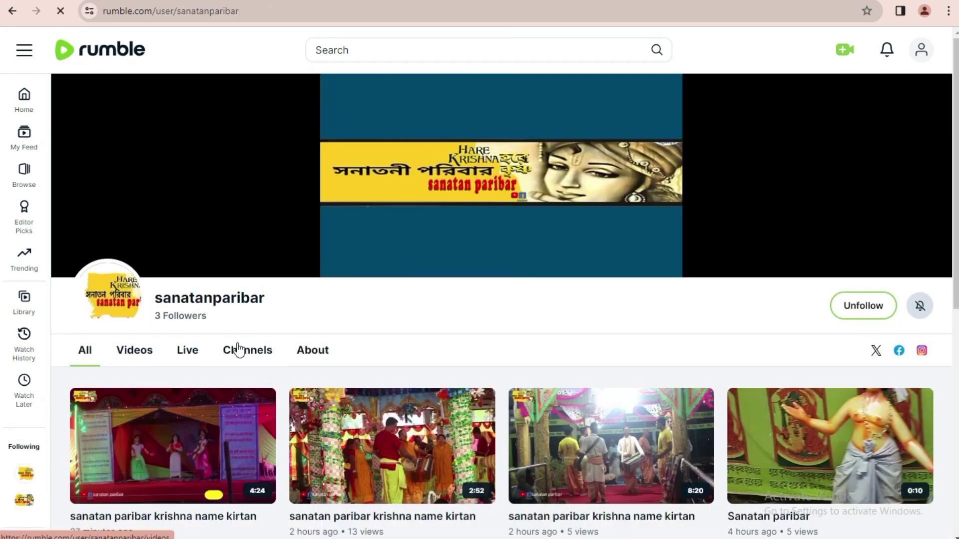
{"action": "scroll", "coordinate": [233, 359], "scroll_direction": "down", "scroll_amount": 5}
{"action": "scroll", "coordinate": [239, 320], "scroll_direction": "up", "scroll_amount": 5}
{"action": "left_click", "coordinate": [236, 325]}
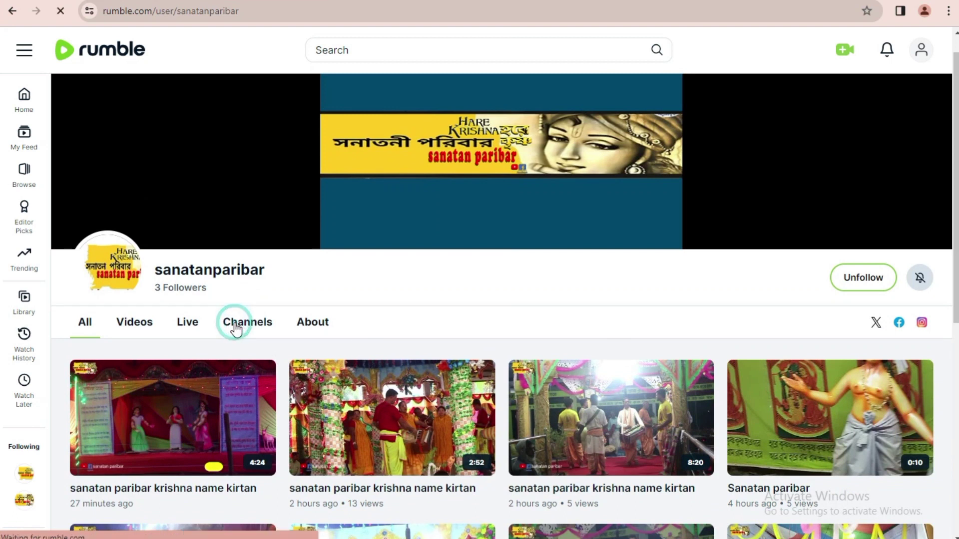
{"action": "left_click", "coordinate": [183, 403]}
{"action": "scroll", "coordinate": [399, 379], "scroll_direction": "down", "scroll_amount": 9}
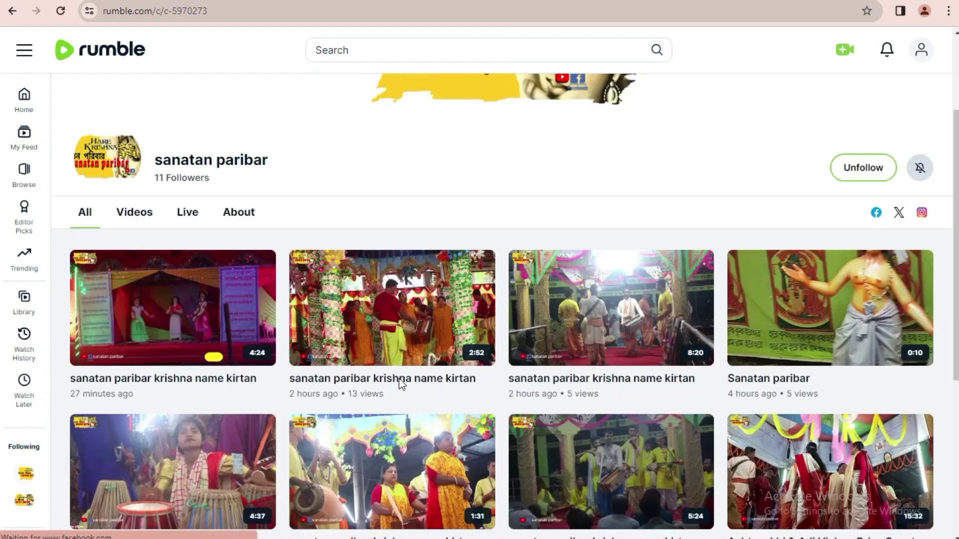
{"action": "scroll", "coordinate": [399, 378], "scroll_direction": "up", "scroll_amount": 9}
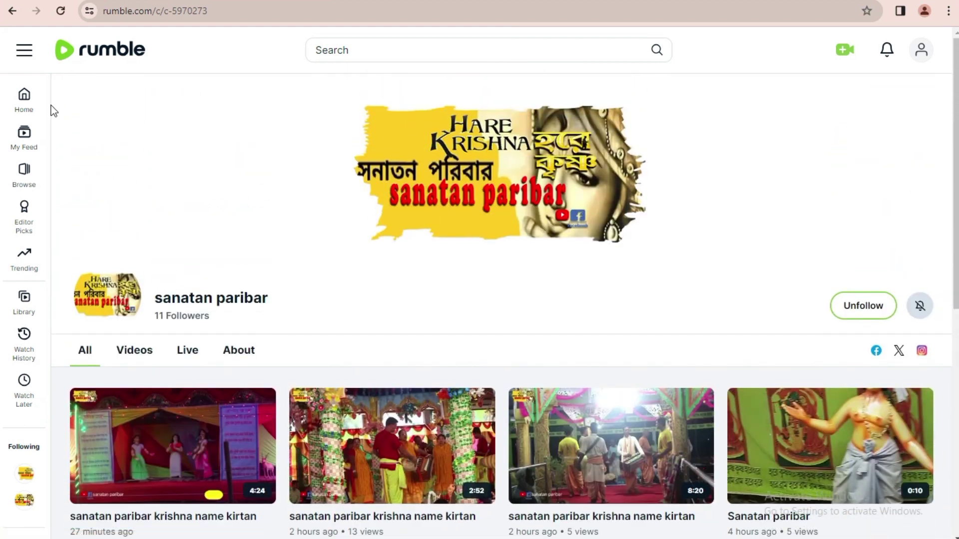
{"action": "left_click", "coordinate": [24, 100]}
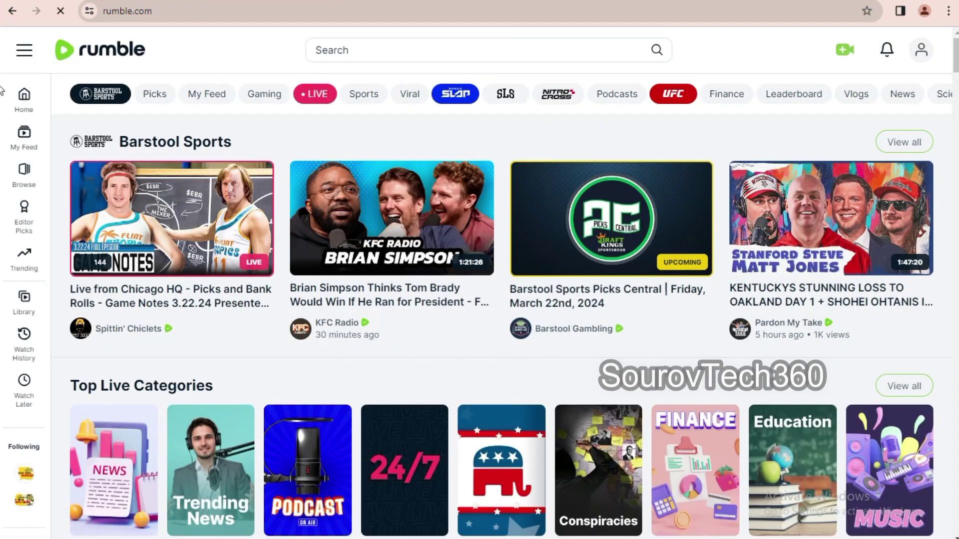
{"action": "left_click", "coordinate": [922, 59]}
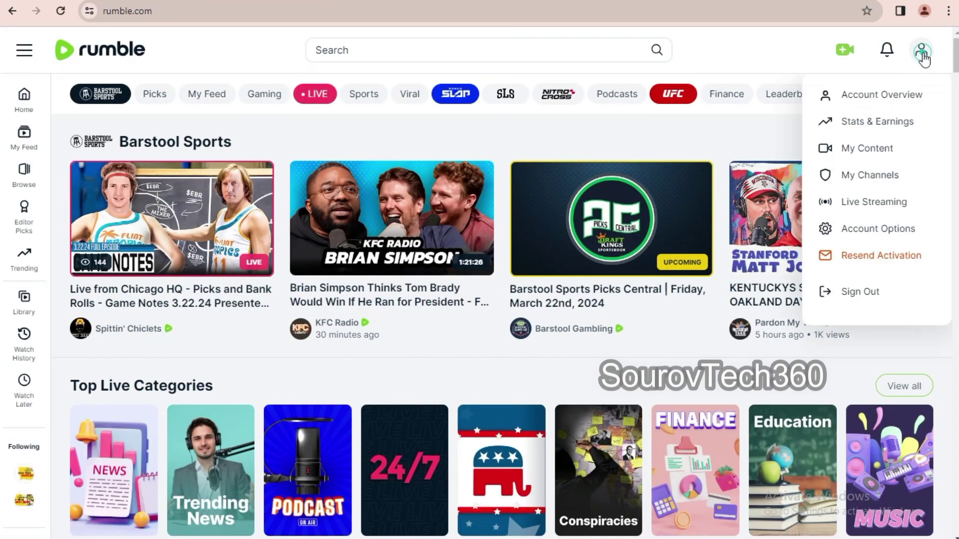
- Try CASH OUT from Account Overview, dismiss the verification notice, and check verification status
{"action": "left_click", "coordinate": [883, 96]}
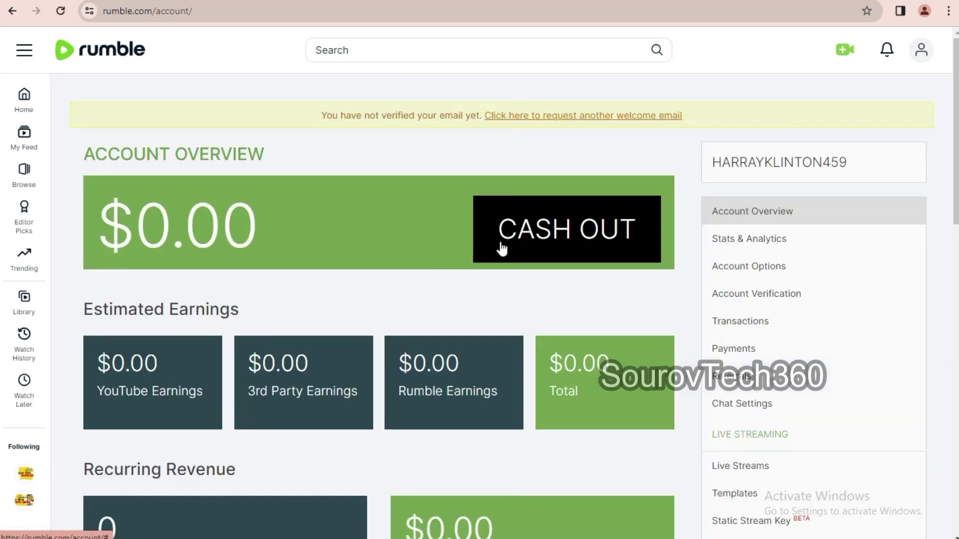
{"action": "left_click", "coordinate": [551, 230]}
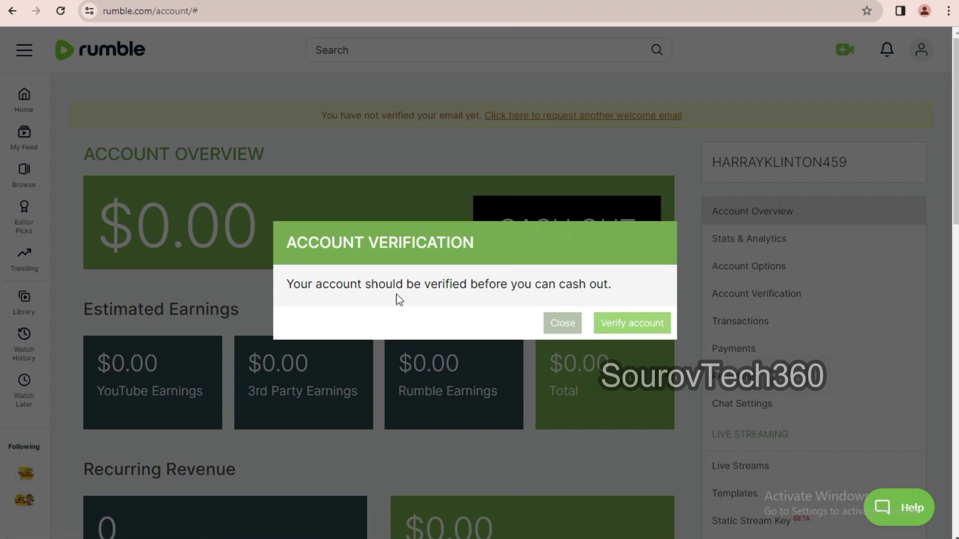
{"action": "left_click_drag", "start_coordinate": [301, 287], "coordinate": [600, 306]}
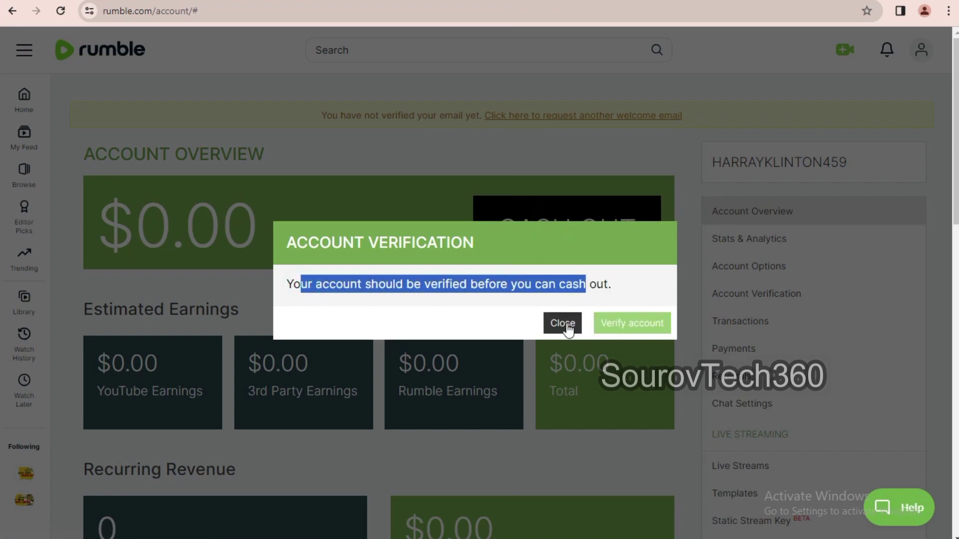
{"action": "left_click", "coordinate": [564, 324]}
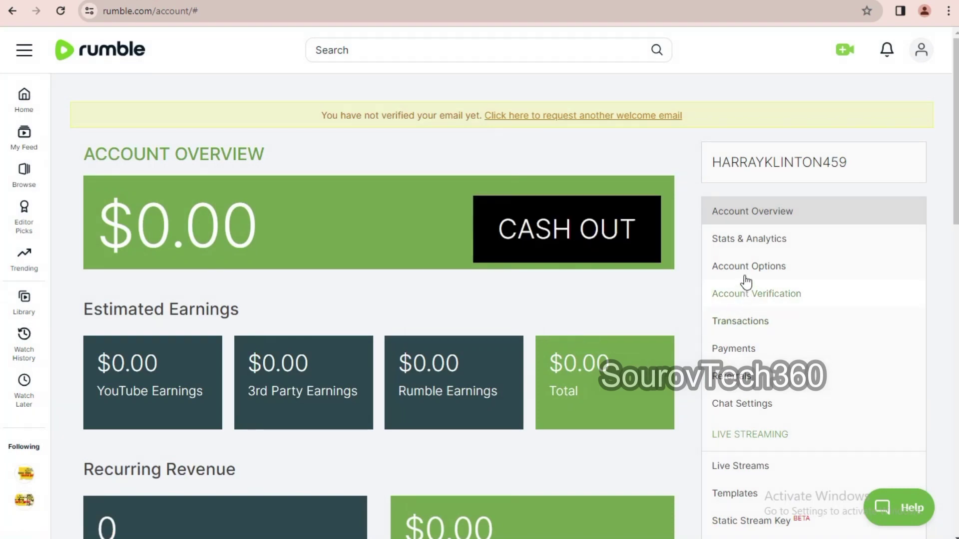
{"action": "left_click", "coordinate": [741, 300]}
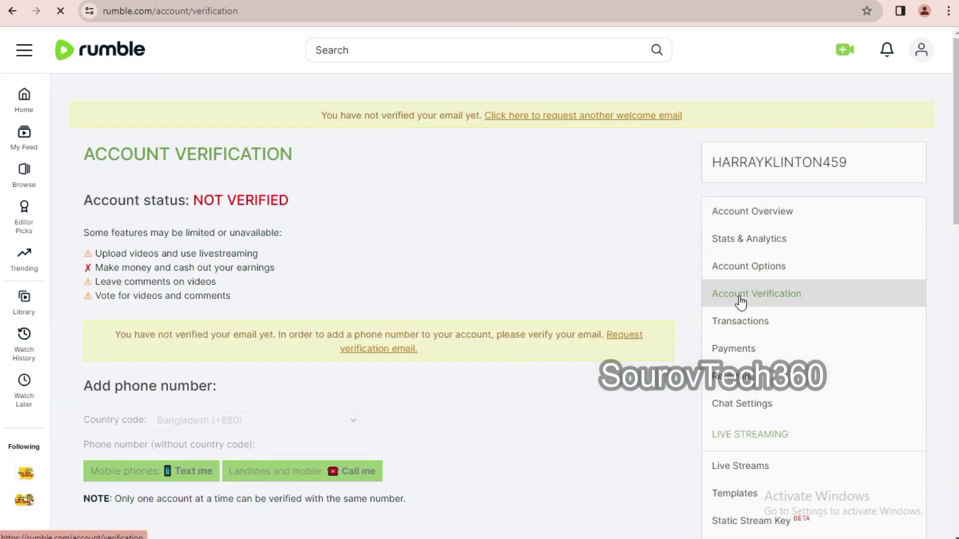
{"action": "left_click_drag", "start_coordinate": [194, 202], "coordinate": [388, 202]}
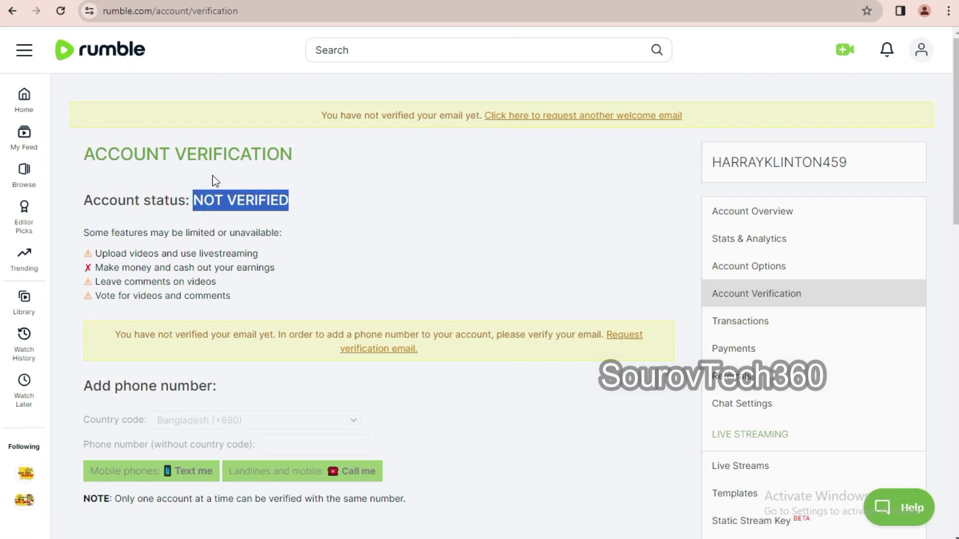
{"action": "left_click_drag", "start_coordinate": [187, 159], "coordinate": [389, 164]}
{"action": "left_click", "coordinate": [270, 218]}
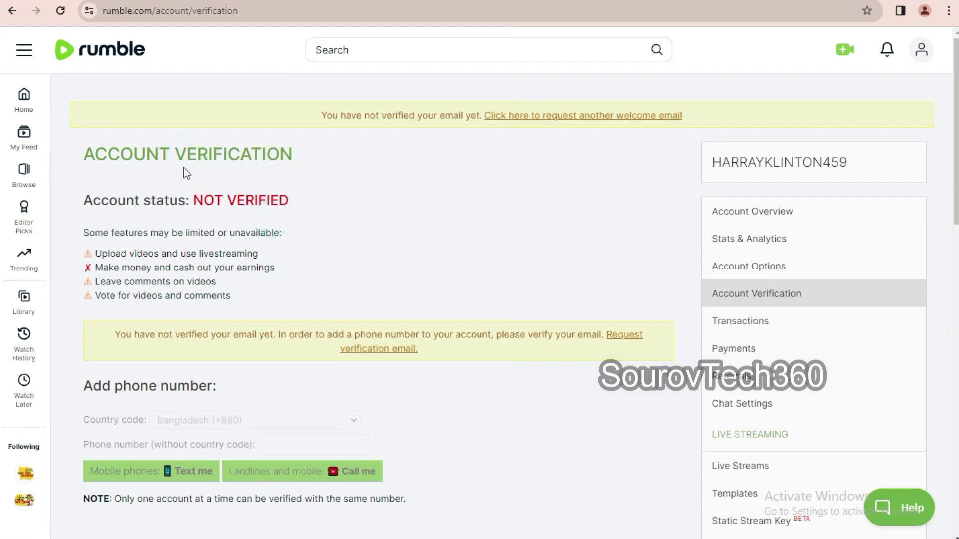
{"action": "left_click_drag", "start_coordinate": [82, 156], "coordinate": [358, 155]}
{"action": "left_click_drag", "start_coordinate": [151, 202], "coordinate": [284, 234]}
{"action": "scroll", "coordinate": [378, 282], "scroll_direction": "down", "scroll_amount": 4}
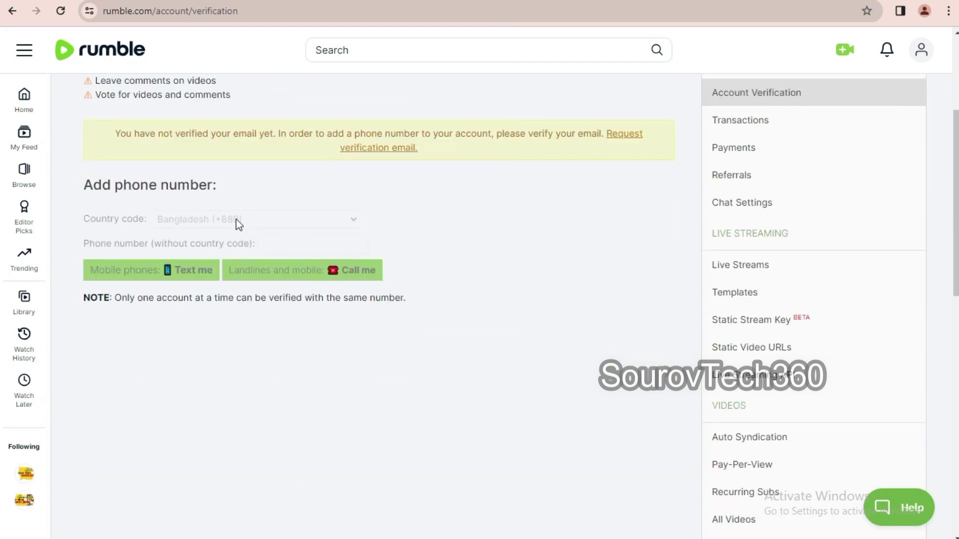
{"action": "scroll", "coordinate": [369, 266], "scroll_direction": "up", "scroll_amount": 4}
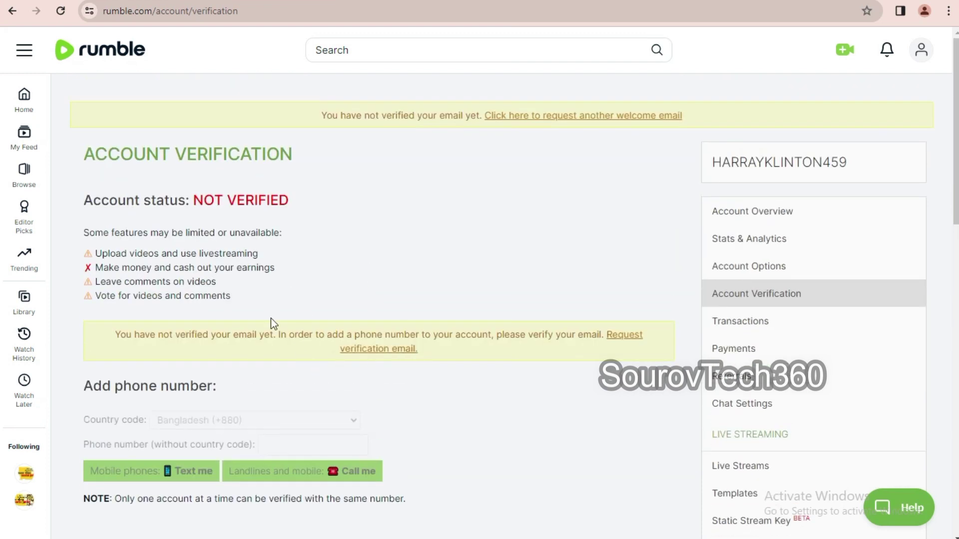
{"action": "scroll", "coordinate": [440, 365], "scroll_direction": "down", "scroll_amount": 7}
{"action": "scroll", "coordinate": [557, 358], "scroll_direction": "up", "scroll_amount": 7}
{"action": "left_click", "coordinate": [749, 213]}
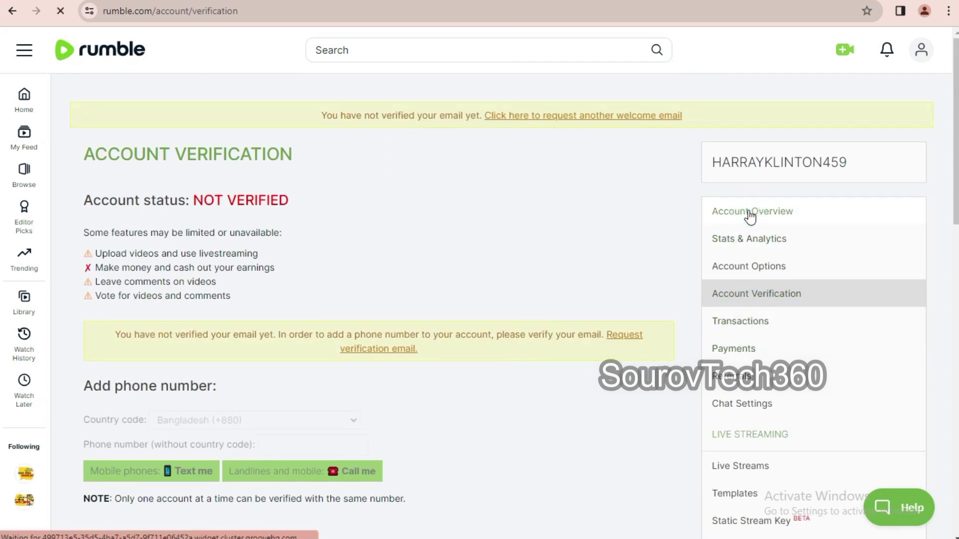
{"action": "scroll", "coordinate": [182, 297], "scroll_direction": "down", "scroll_amount": 3}
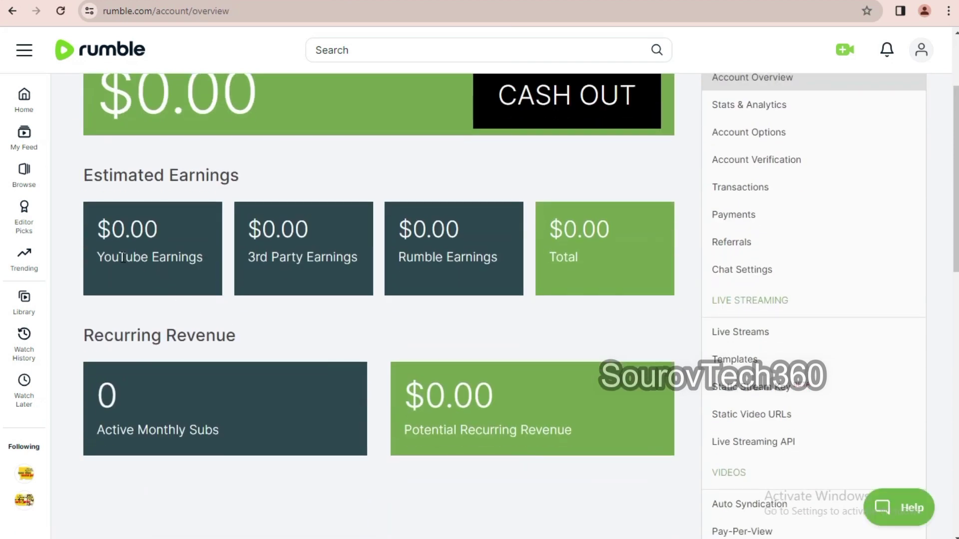
{"action": "left_click_drag", "start_coordinate": [270, 259], "coordinate": [447, 251]}
{"action": "scroll", "coordinate": [470, 421], "scroll_direction": "down", "scroll_amount": 1}
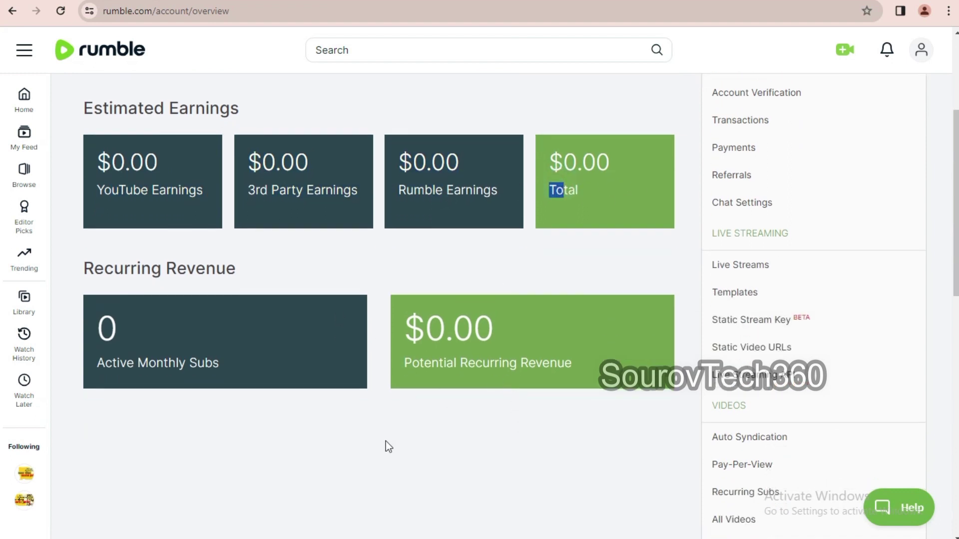
{"action": "scroll", "coordinate": [388, 445], "scroll_direction": "up", "scroll_amount": 2}
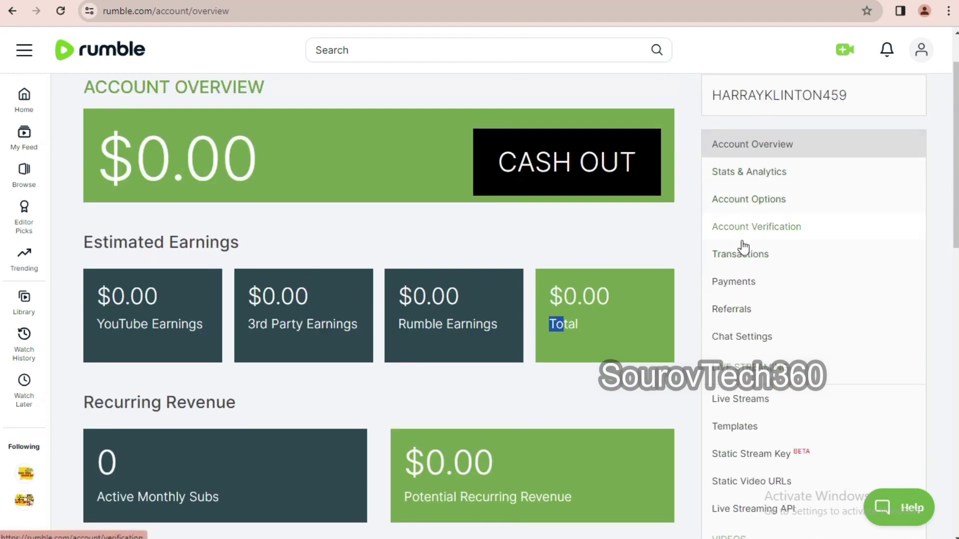
- Open the payments history and scroll through the account sidebar
{"action": "left_click", "coordinate": [736, 283]}
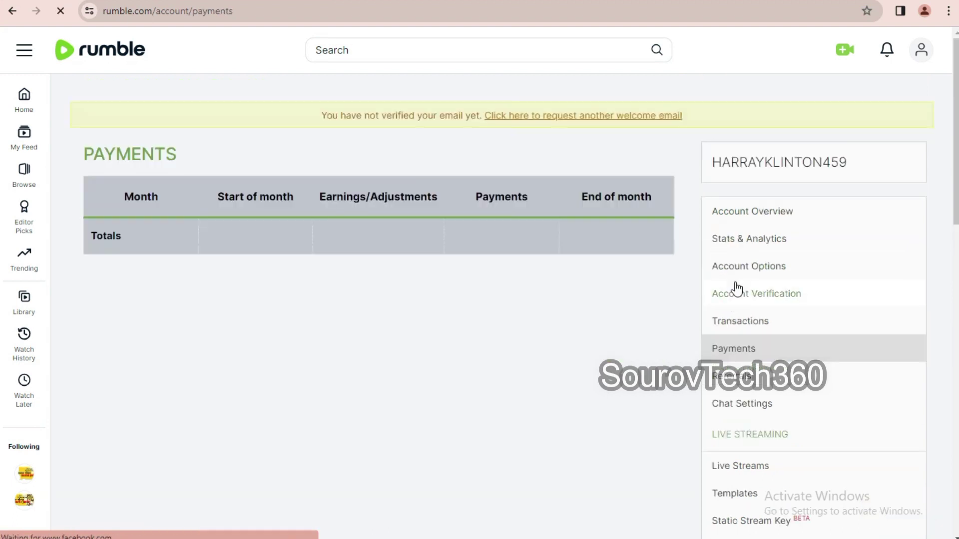
{"action": "scroll", "coordinate": [750, 339], "scroll_direction": "down", "scroll_amount": 5}
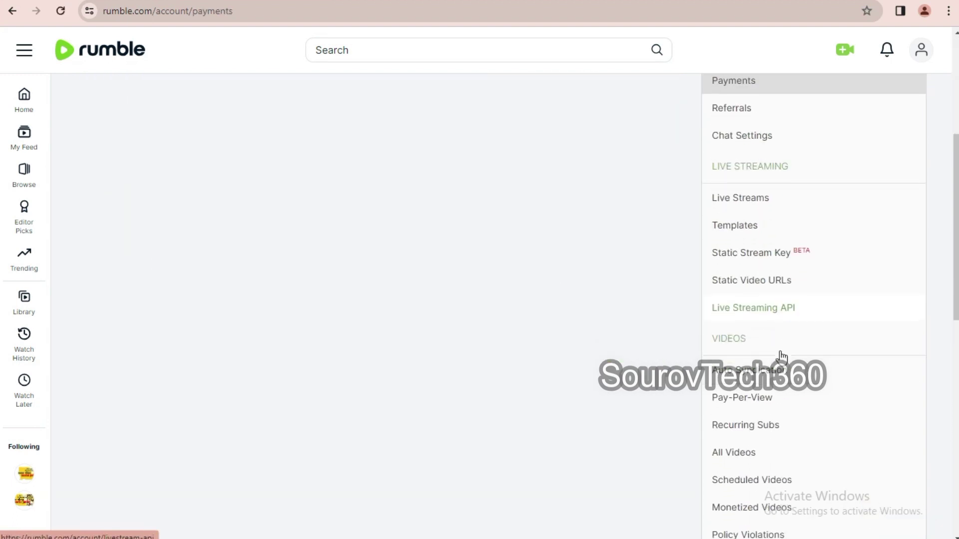
{"action": "scroll", "coordinate": [754, 341], "scroll_direction": "up", "scroll_amount": 5}
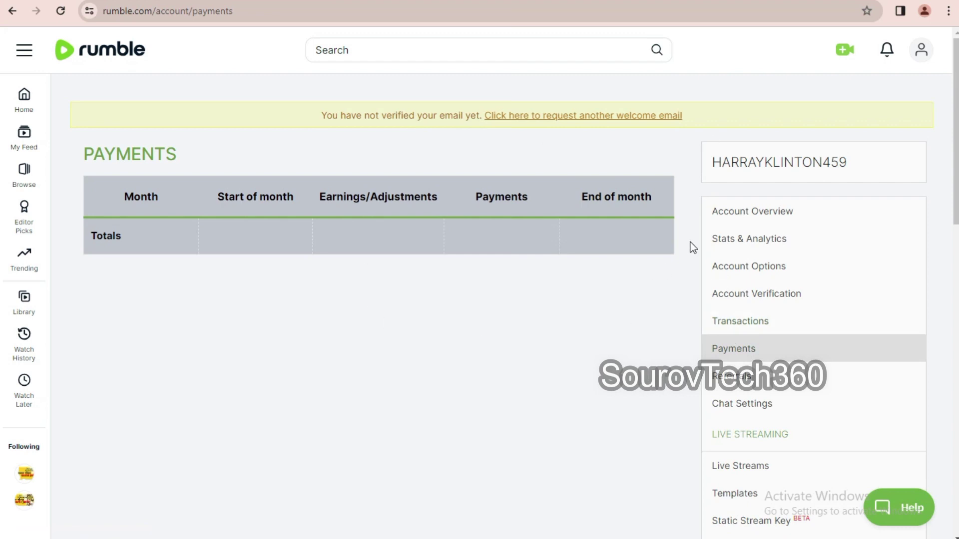
{"action": "scroll", "coordinate": [806, 285], "scroll_direction": "down", "scroll_amount": 9}
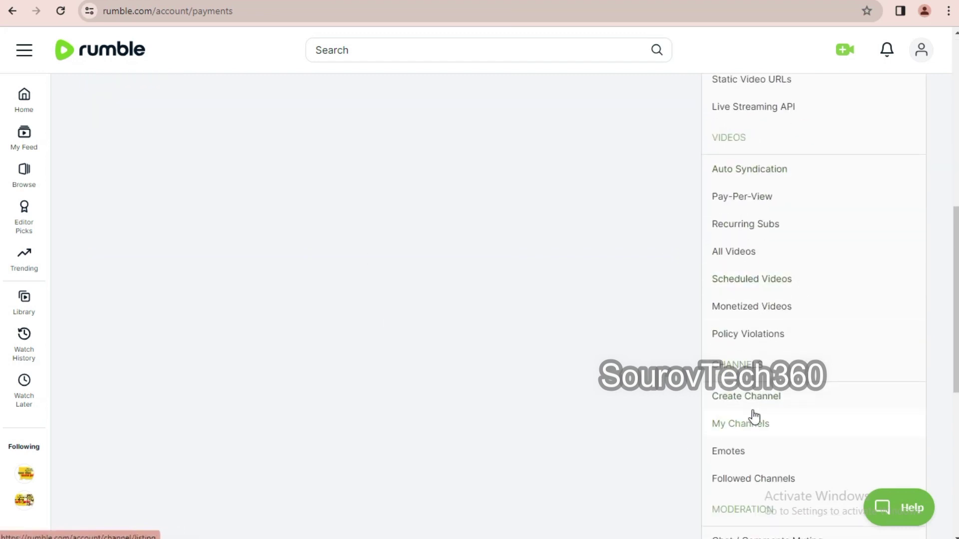
{"action": "scroll", "coordinate": [744, 423], "scroll_direction": "down", "scroll_amount": 1}
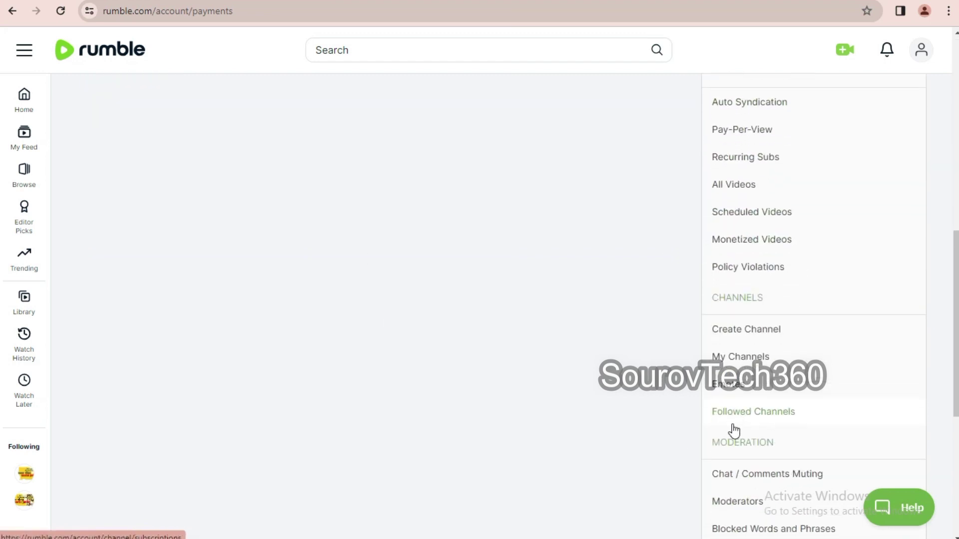
- Open My Channels and confirm that no channels exist yet
{"action": "left_click", "coordinate": [737, 360]}
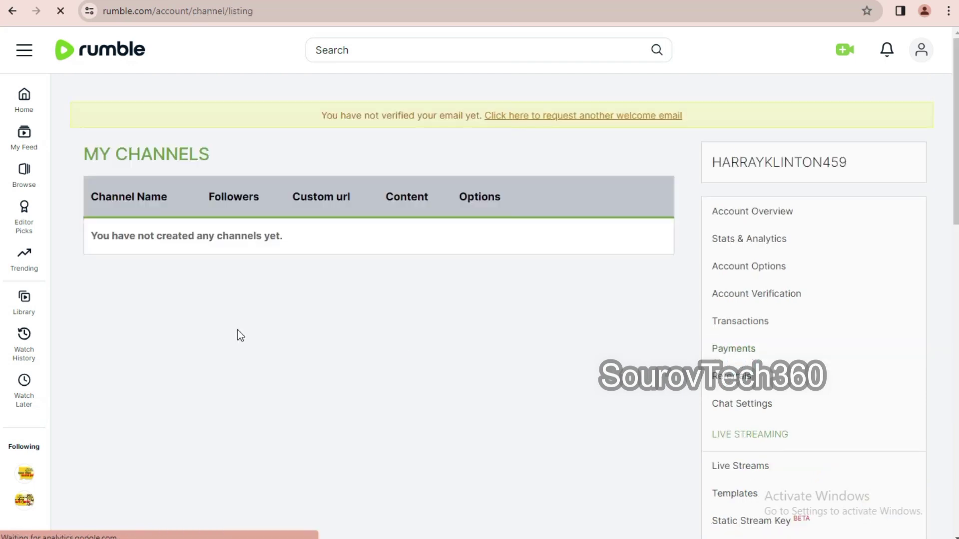
{"action": "left_click_drag", "start_coordinate": [109, 241], "coordinate": [349, 230]}
{"action": "left_click", "coordinate": [244, 337]}
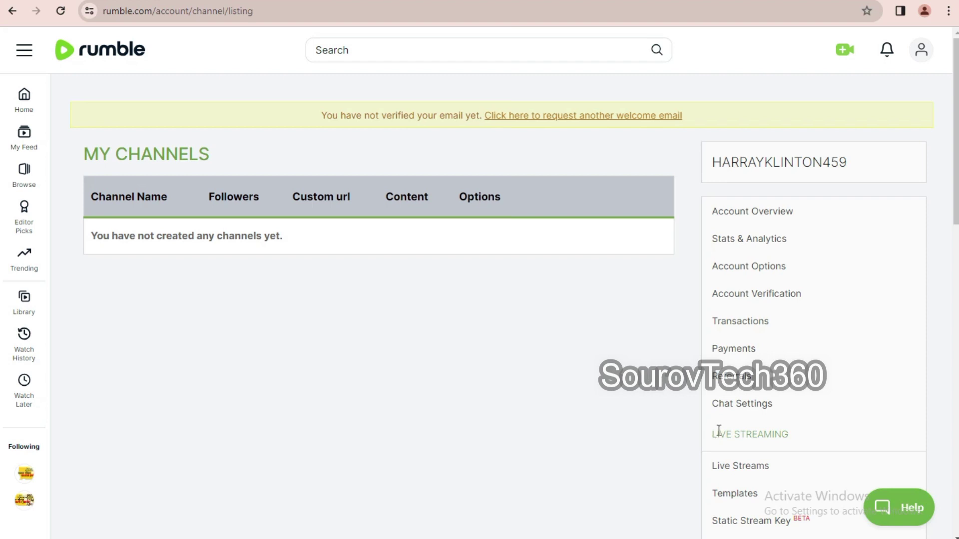
{"action": "scroll", "coordinate": [758, 430], "scroll_direction": "down", "scroll_amount": 3}
{"action": "scroll", "coordinate": [758, 431], "scroll_direction": "down", "scroll_amount": 1}
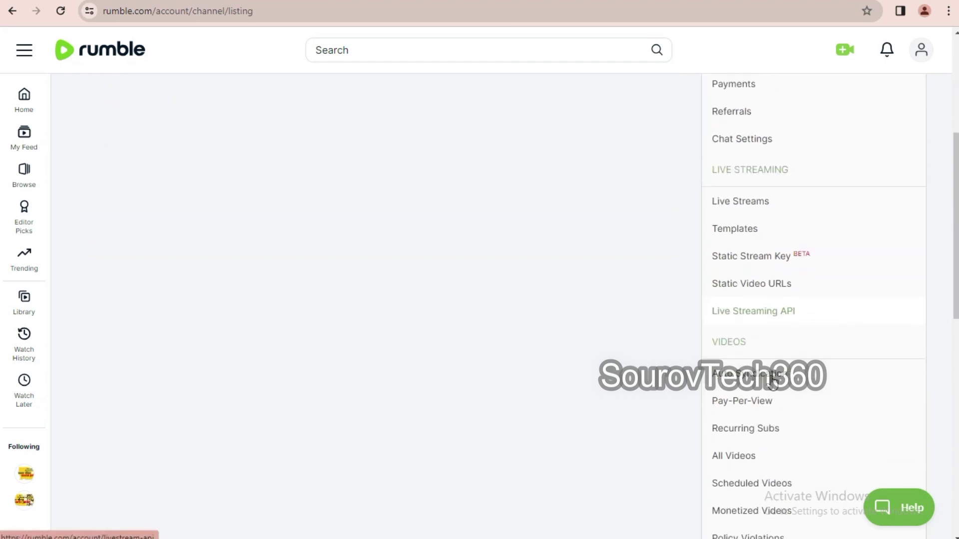
{"action": "scroll", "coordinate": [768, 407], "scroll_direction": "down", "scroll_amount": 2}
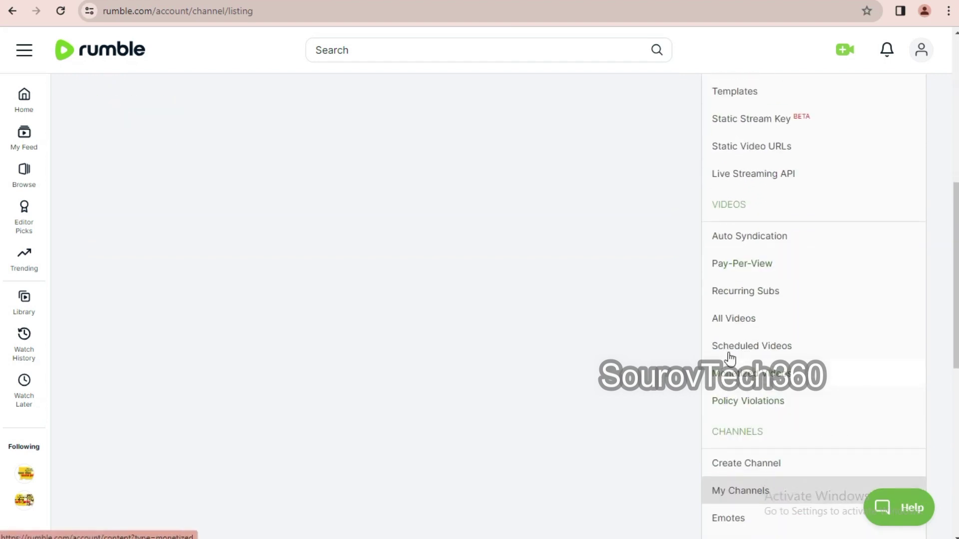
{"action": "scroll", "coordinate": [764, 425], "scroll_direction": "down", "scroll_amount": 1}
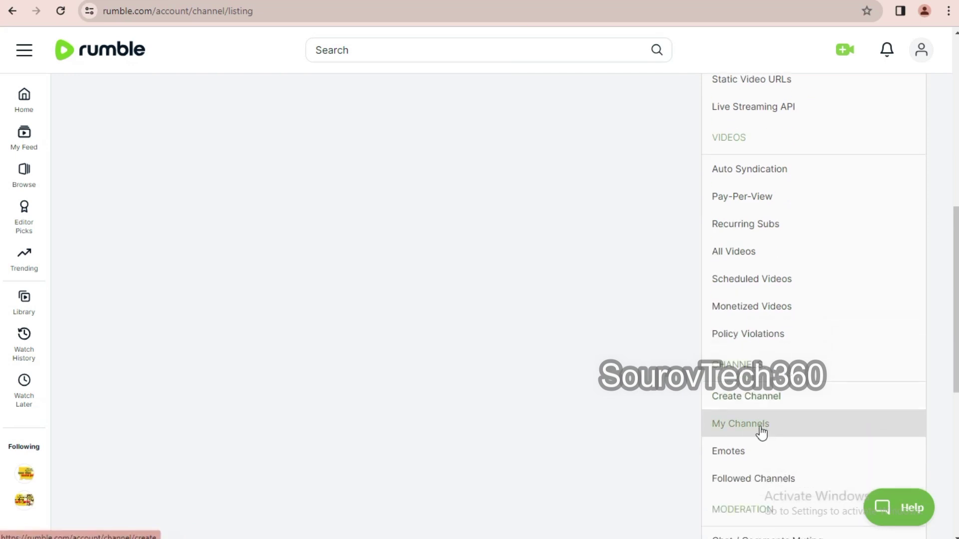
{"action": "left_click", "coordinate": [732, 398]}
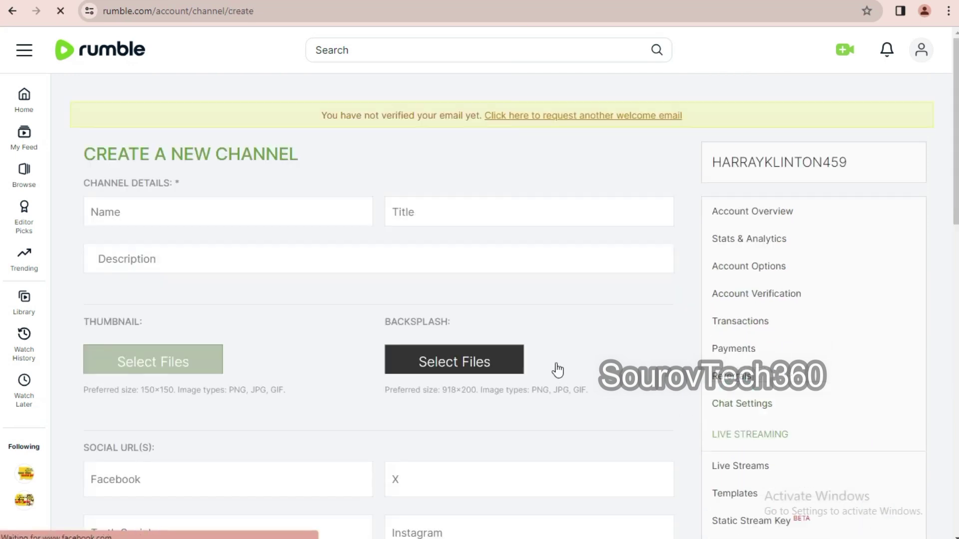
- Enter funny10000 as the new channel's name and title
{"action": "left_click", "coordinate": [187, 215]}
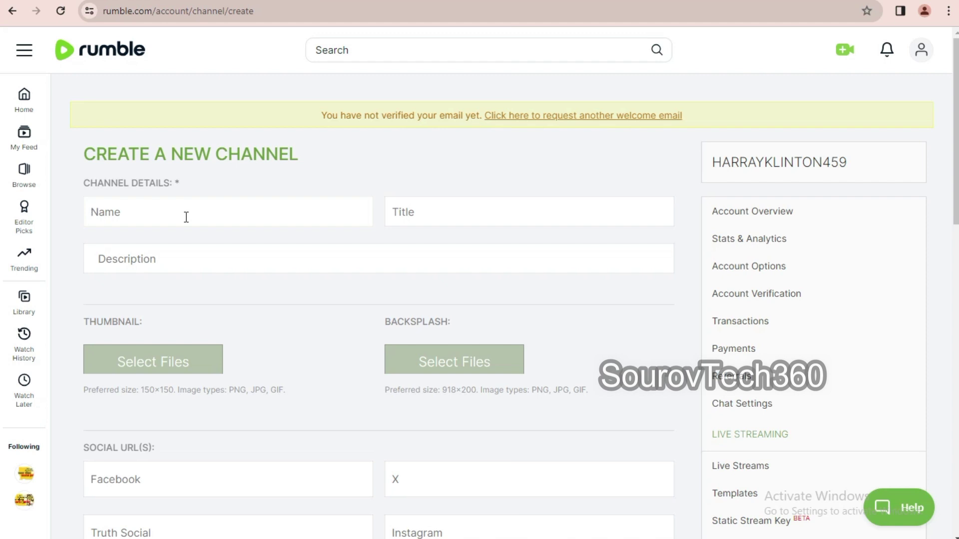
{"action": "type", "text": "funny"}
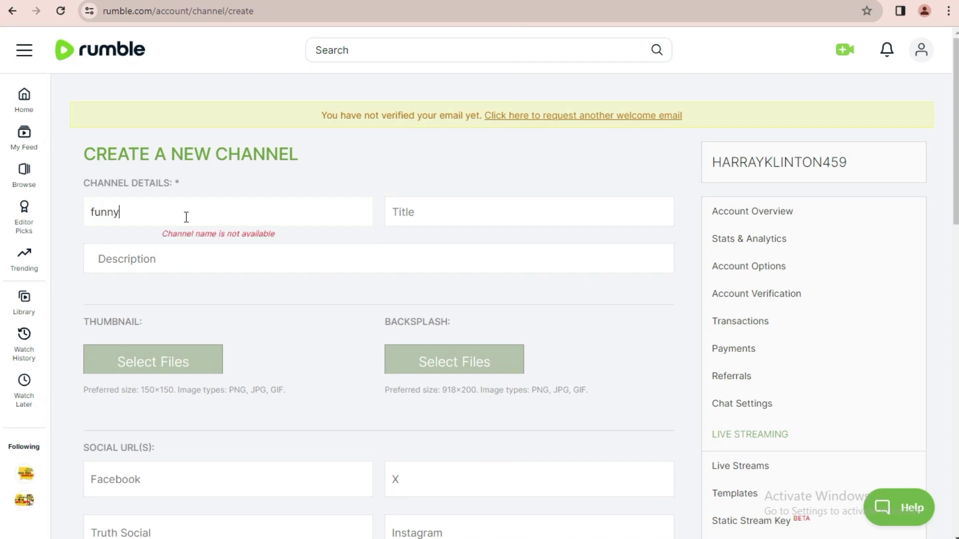
{"action": "left_click", "coordinate": [420, 210]}
{"action": "left_click", "coordinate": [157, 210]}
{"action": "type", "text": "10000"}
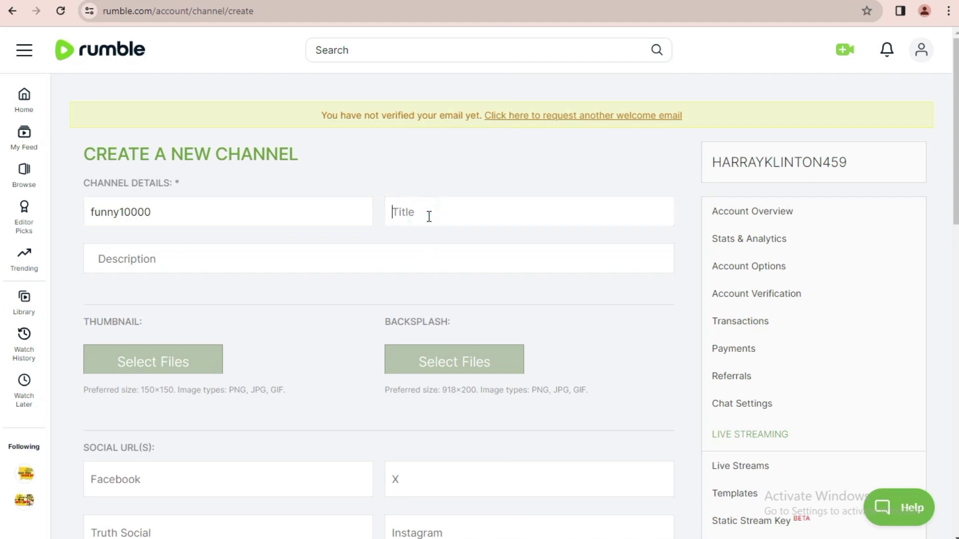
{"action": "type", "text": "funny10000"}
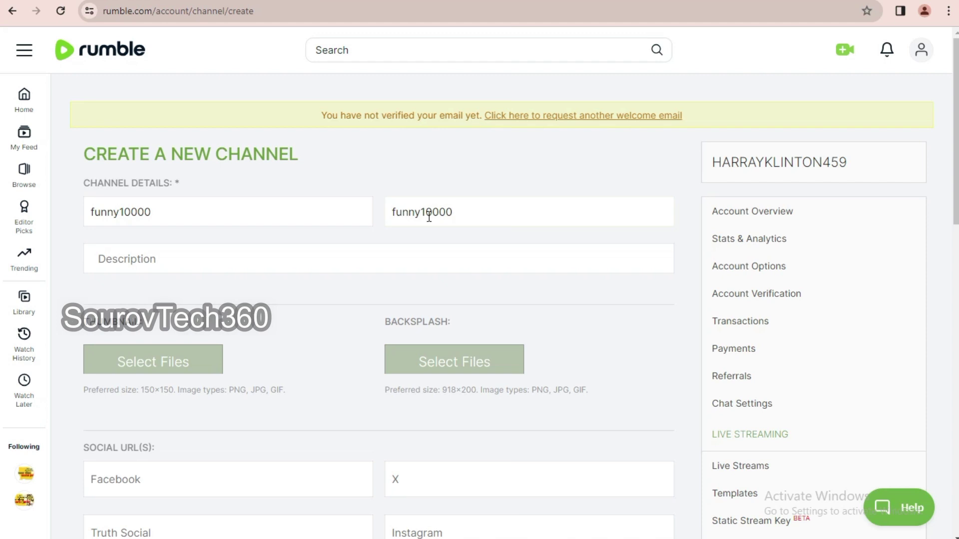
- Write the description 'hello . my channel funny 10000'
{"action": "left_click", "coordinate": [196, 265]}
{"action": "type", "text": "hello .  my channel"}
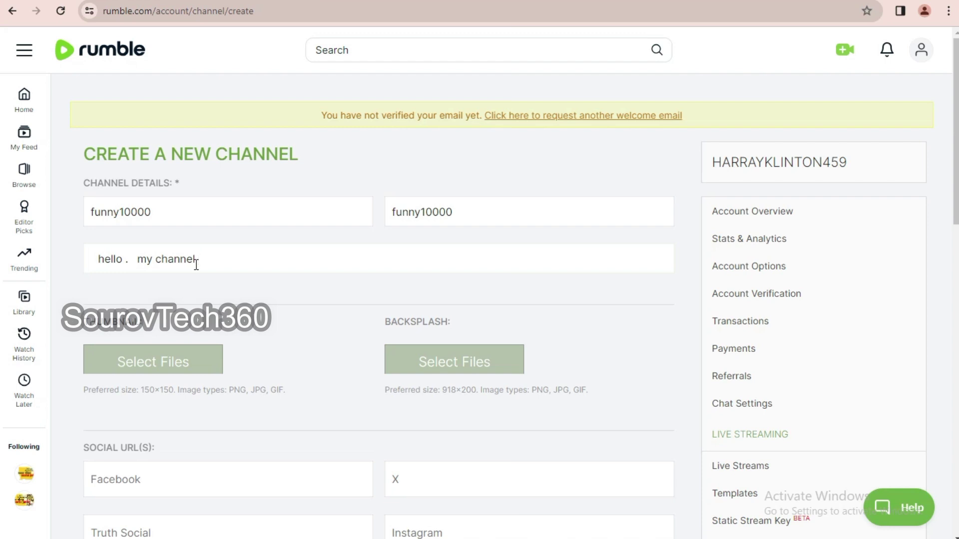
{"action": "type", "text": "nny 10000"}
- Leave the image and social link fields empty and submit the new channel
{"action": "scroll", "coordinate": [180, 290], "scroll_direction": "down", "scroll_amount": 2}
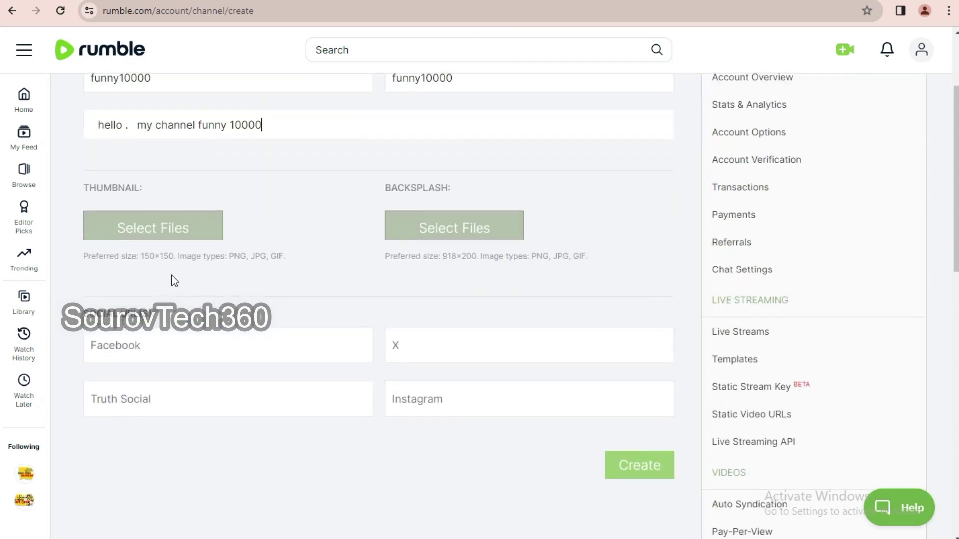
{"action": "left_click_drag", "start_coordinate": [395, 257], "coordinate": [636, 258]}
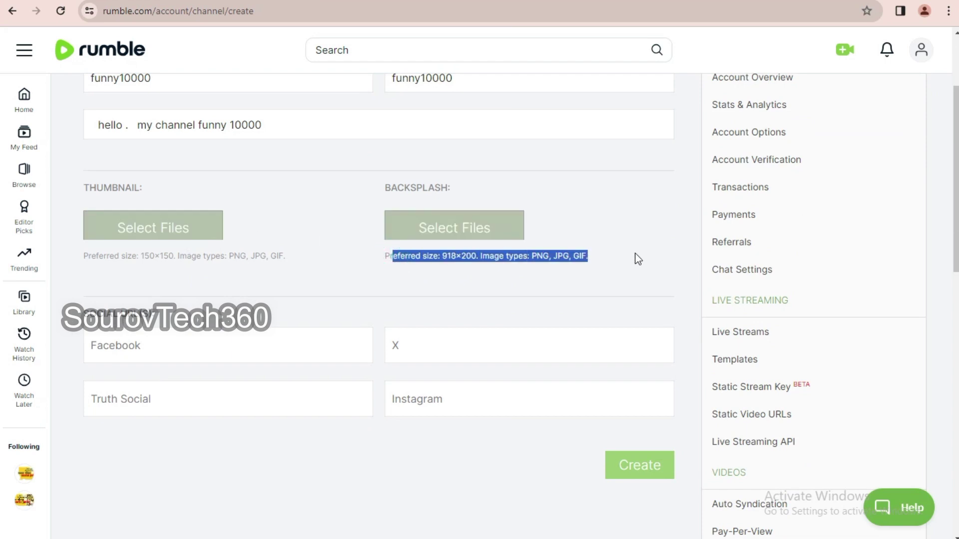
{"action": "left_click_drag", "start_coordinate": [100, 256], "coordinate": [319, 266]}
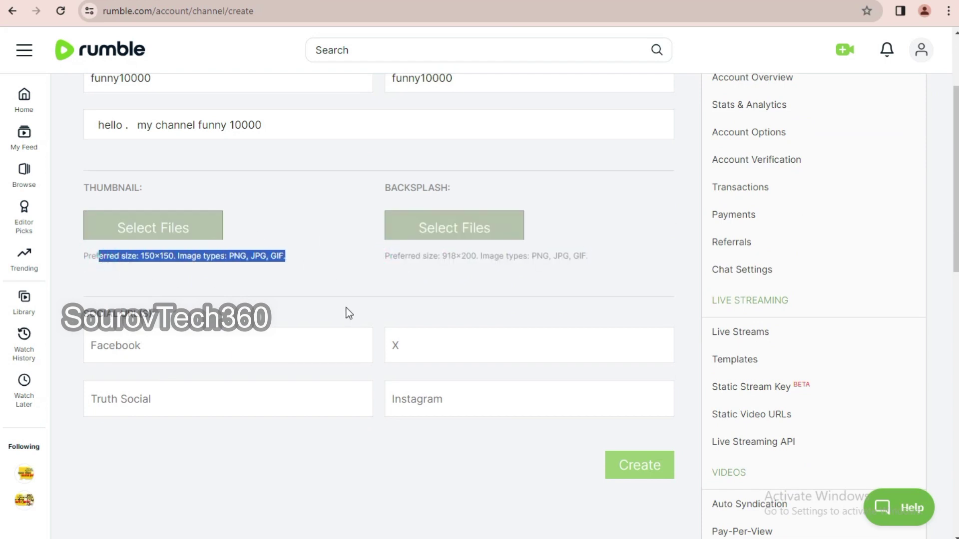
{"action": "left_click", "coordinate": [274, 364]}
{"action": "left_click", "coordinate": [197, 342]}
{"action": "left_click", "coordinate": [393, 345]}
{"action": "left_click", "coordinate": [451, 394]}
{"action": "scroll", "coordinate": [563, 385], "scroll_direction": "up", "scroll_amount": 3}
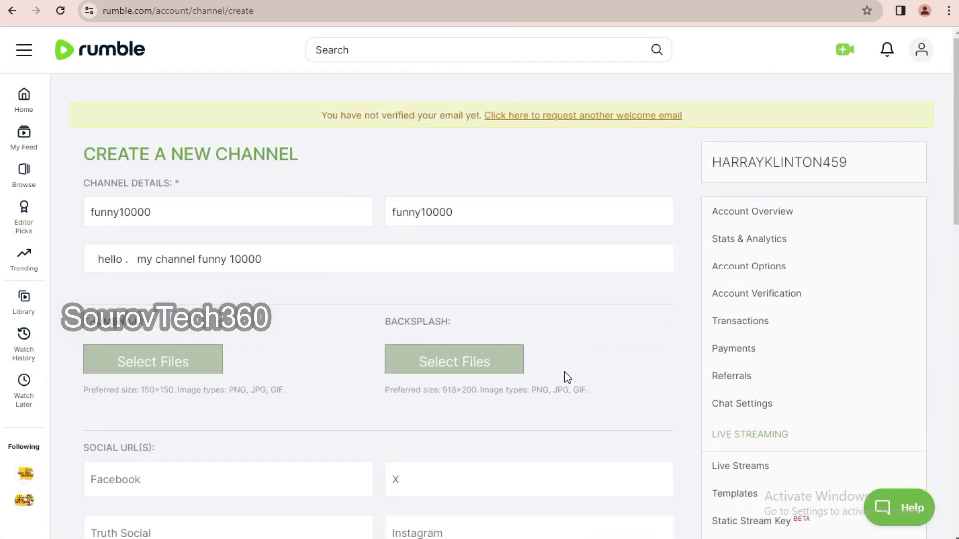
{"action": "scroll", "coordinate": [581, 381], "scroll_direction": "down", "scroll_amount": 7}
{"action": "left_click", "coordinate": [633, 270]}
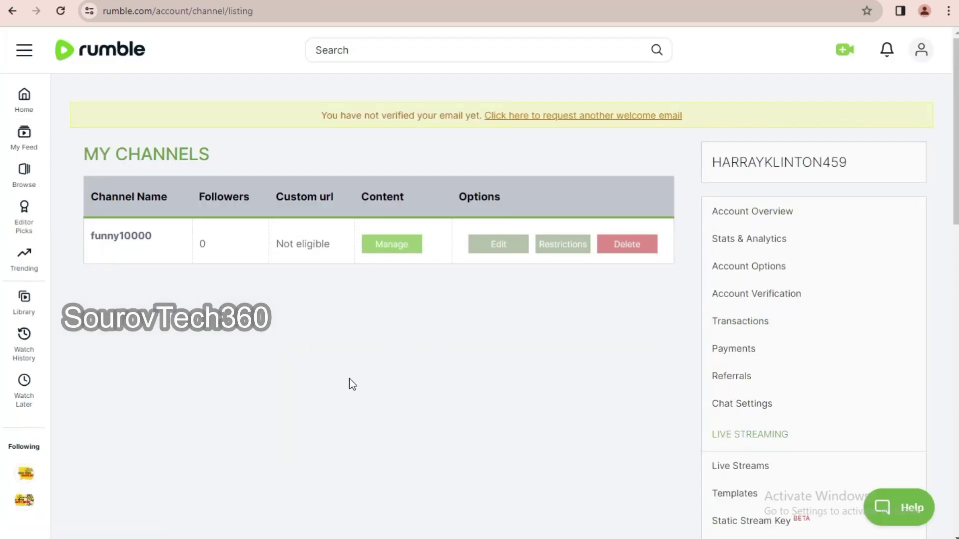
- Reopen My Channels and open the funny10000 channel page
{"action": "scroll", "coordinate": [615, 396], "scroll_direction": "down", "scroll_amount": 5}
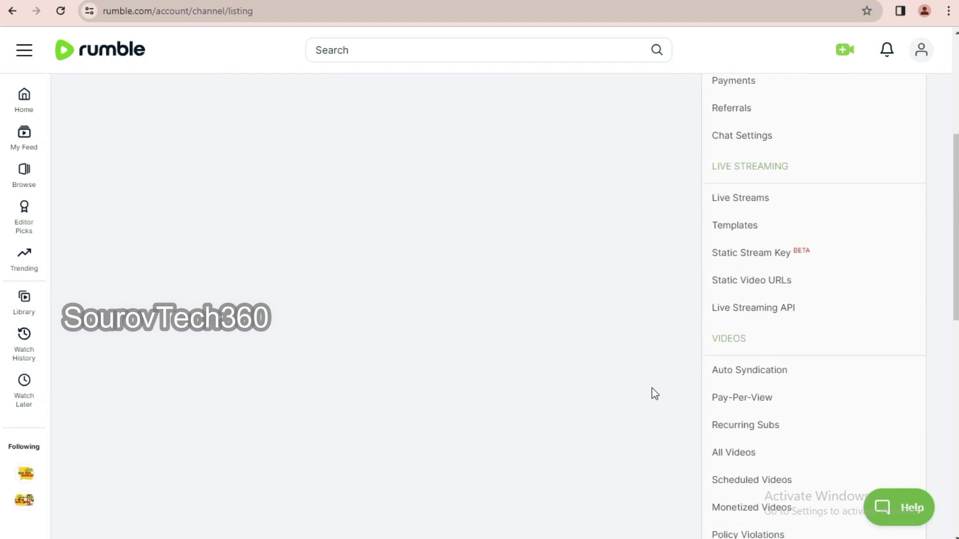
{"action": "scroll", "coordinate": [748, 389], "scroll_direction": "down", "scroll_amount": 3}
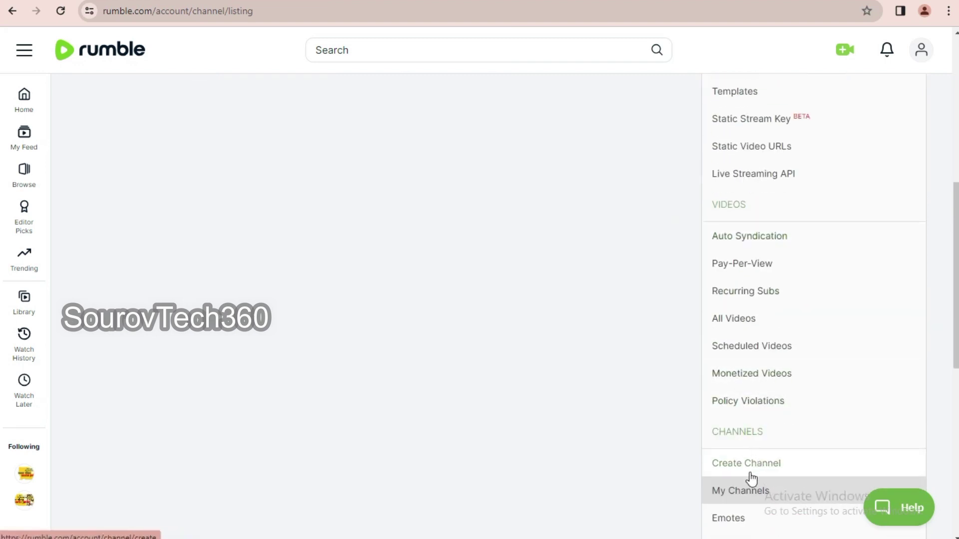
{"action": "scroll", "coordinate": [746, 469], "scroll_direction": "down", "scroll_amount": 4}
{"action": "left_click", "coordinate": [739, 290]}
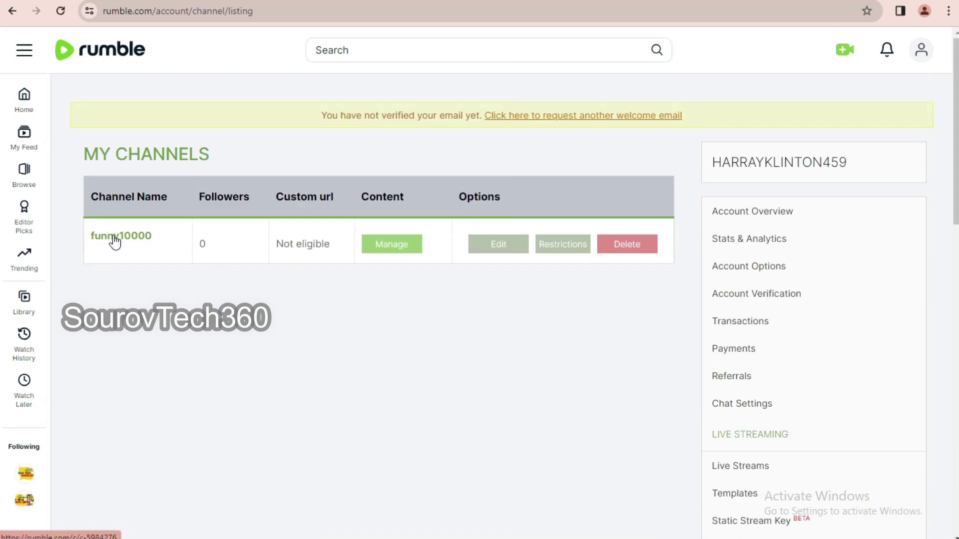
{"action": "left_click", "coordinate": [112, 239]}
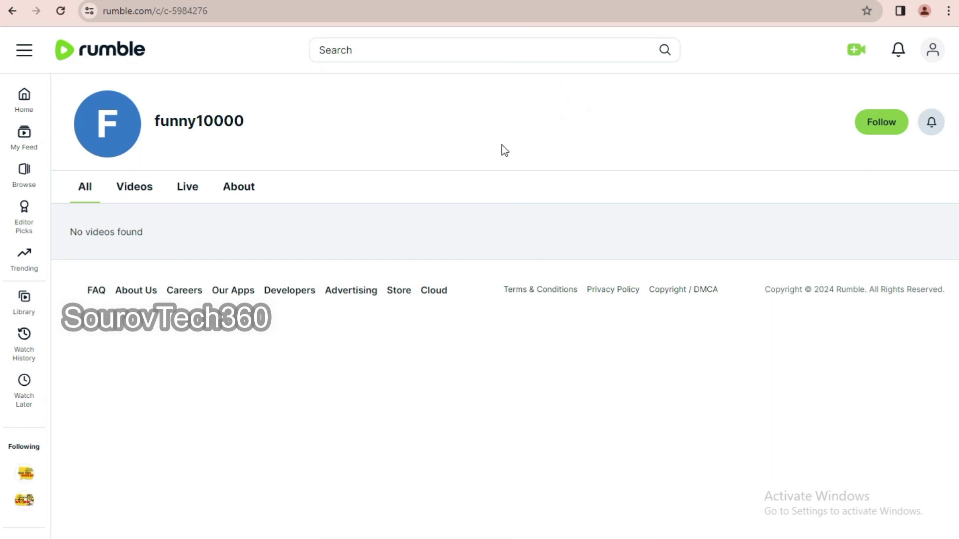
- Open the funny10000 channel page and check its empty Videos and Live tabs
{"action": "left_click_drag", "start_coordinate": [114, 125], "coordinate": [170, 122]}
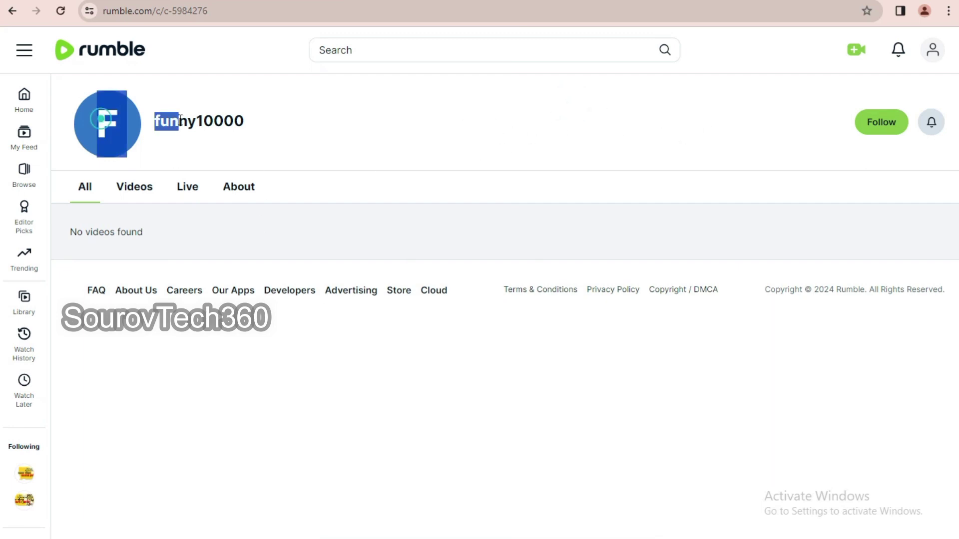
{"action": "double_click", "coordinate": [115, 131]}
{"action": "left_click", "coordinate": [131, 195]}
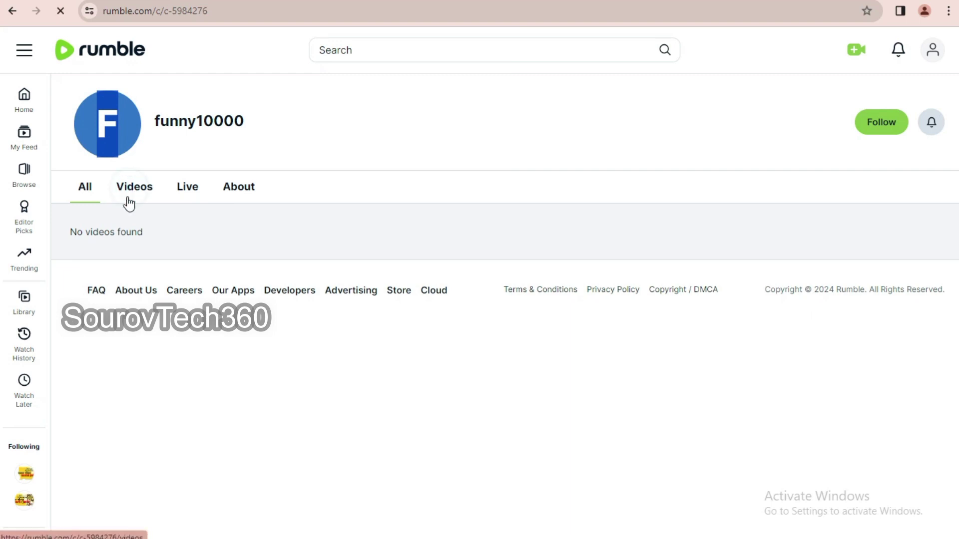
{"action": "left_click", "coordinate": [191, 199]}
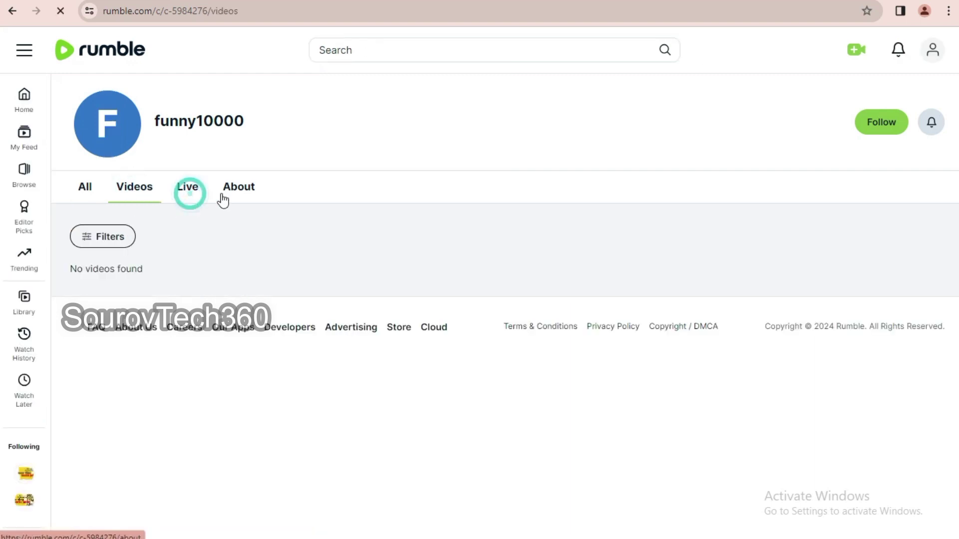
- Read the channel's About details, then go back to the Live and Videos tabs
{"action": "left_click", "coordinate": [245, 193]}
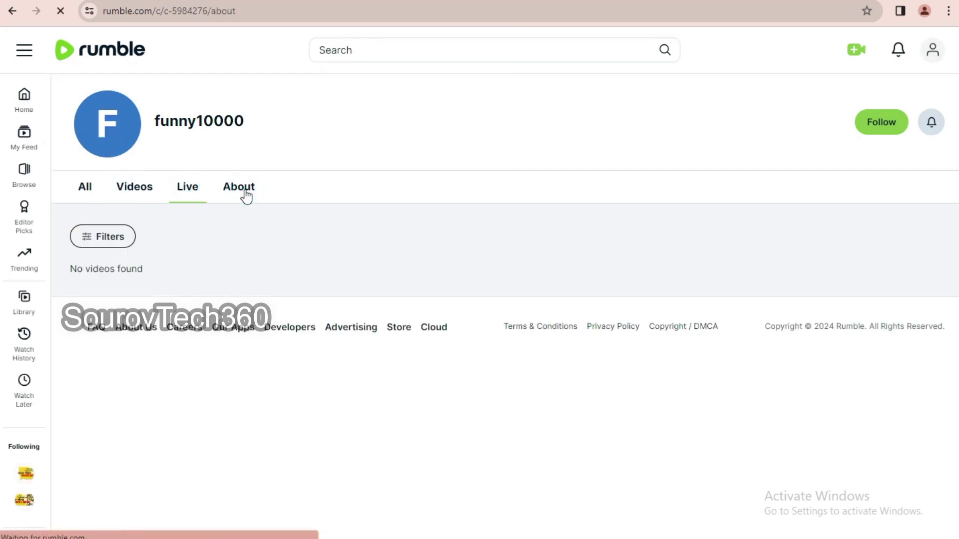
{"action": "left_click_drag", "start_coordinate": [98, 291], "coordinate": [411, 293]}
{"action": "left_click", "coordinate": [407, 289]}
{"action": "double_click", "coordinate": [789, 314]}
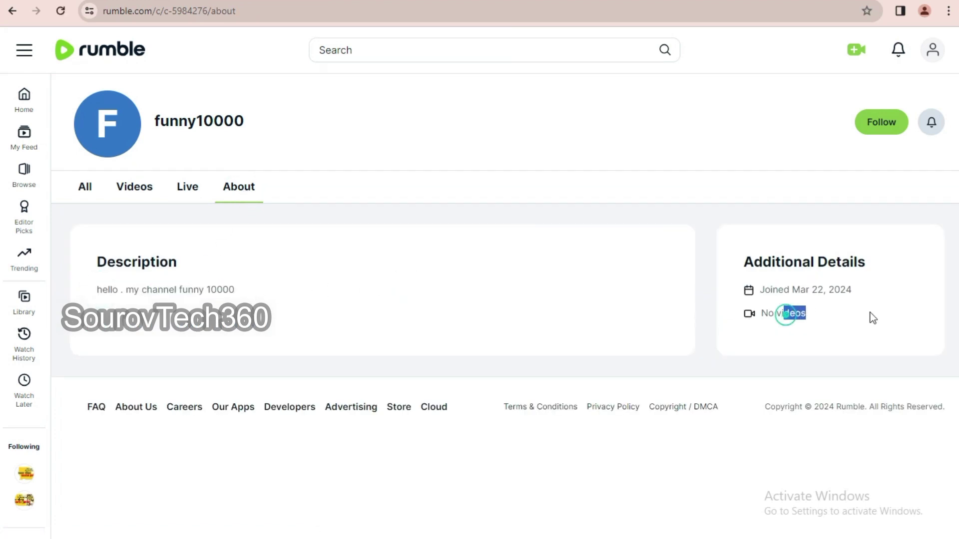
{"action": "left_click_drag", "start_coordinate": [874, 293], "coordinate": [547, 297]}
{"action": "left_click", "coordinate": [502, 268]}
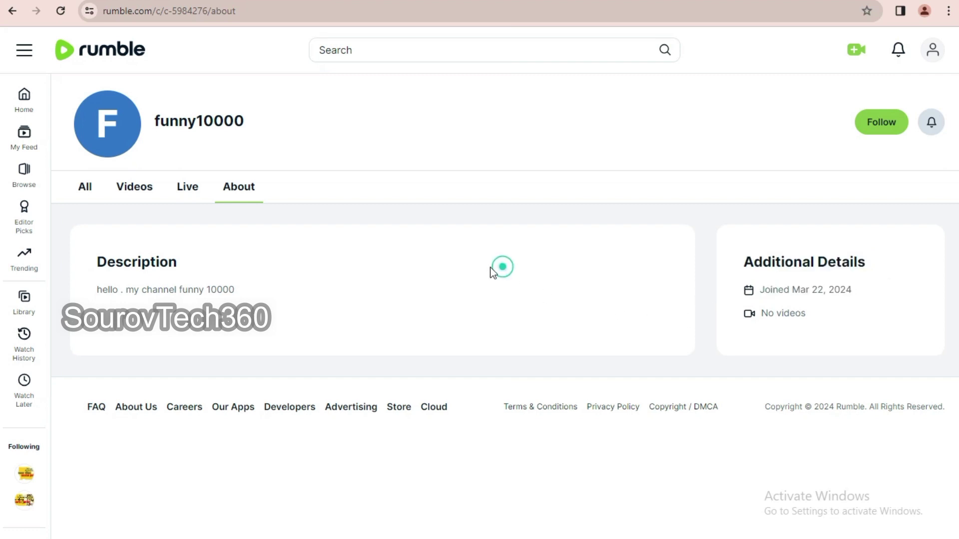
{"action": "left_click", "coordinate": [12, 15]}
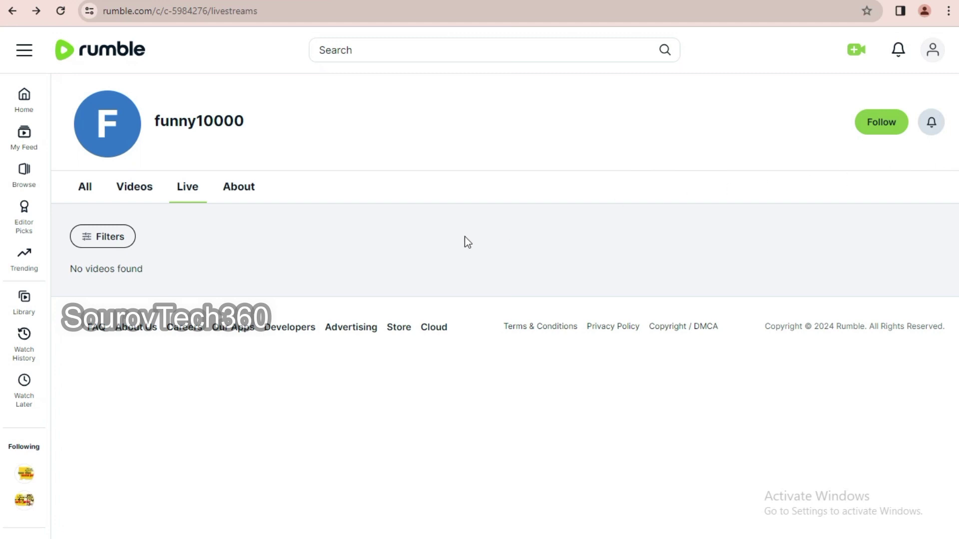
{"action": "left_click", "coordinate": [13, 12]}
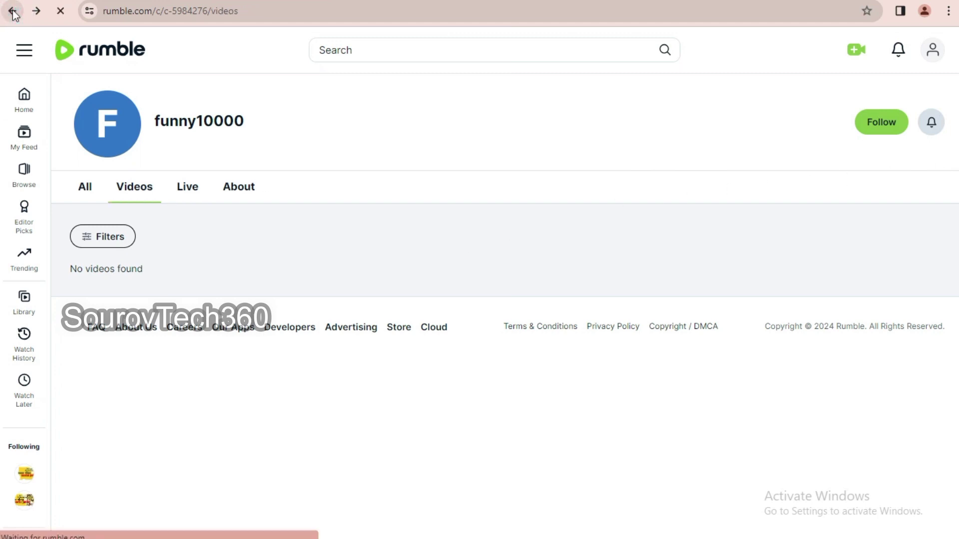
- Go back through browser history to the My Channels list
{"action": "left_click", "coordinate": [12, 12]}
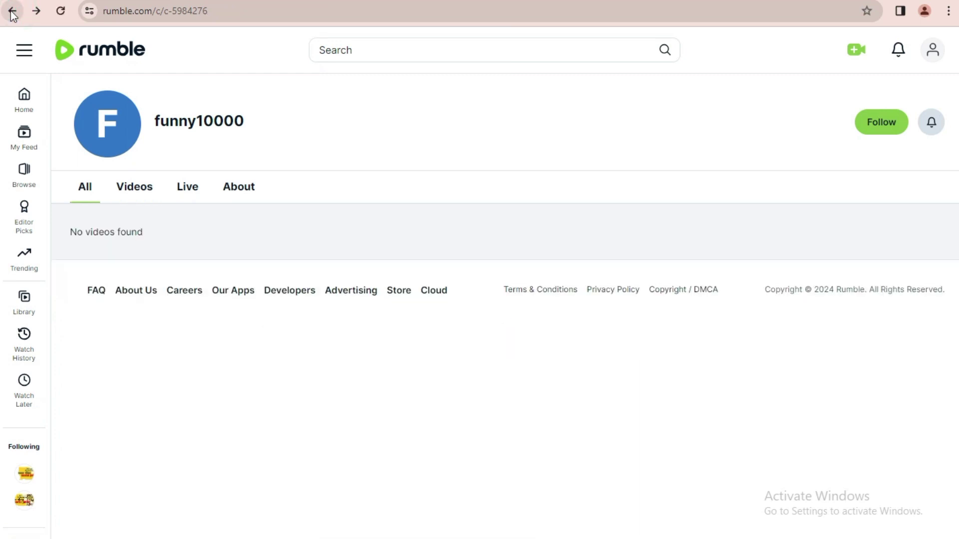
{"action": "left_click", "coordinate": [12, 13]}
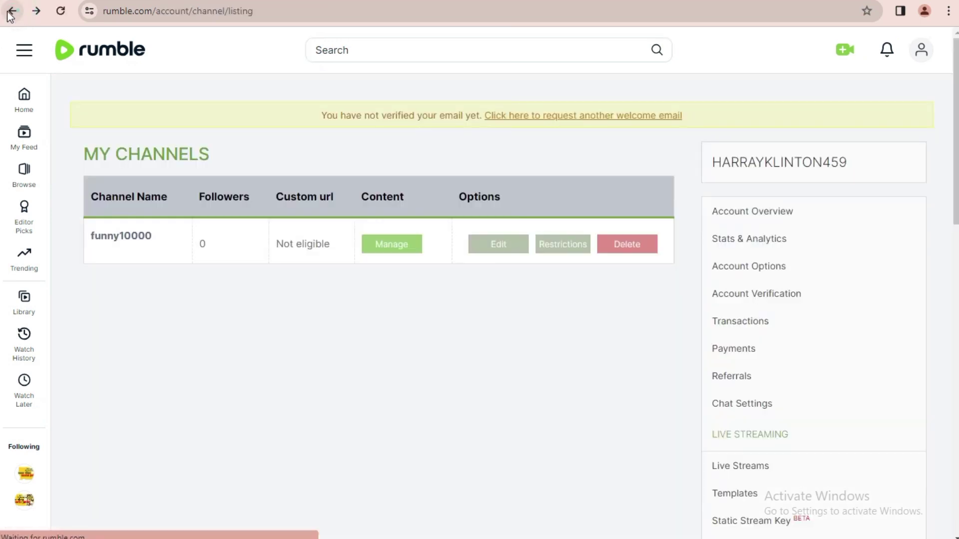
{"action": "left_click", "coordinate": [11, 12]}
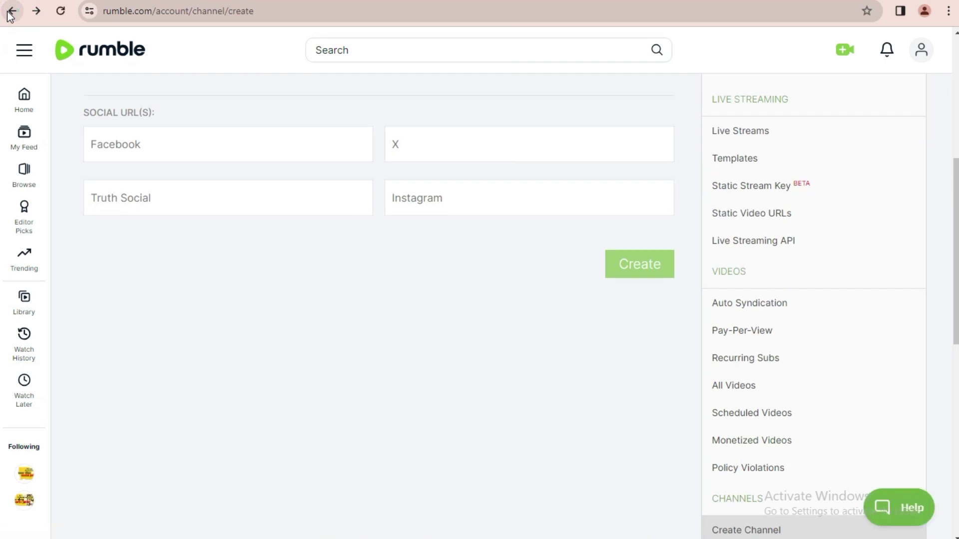
{"action": "left_click", "coordinate": [11, 12]}
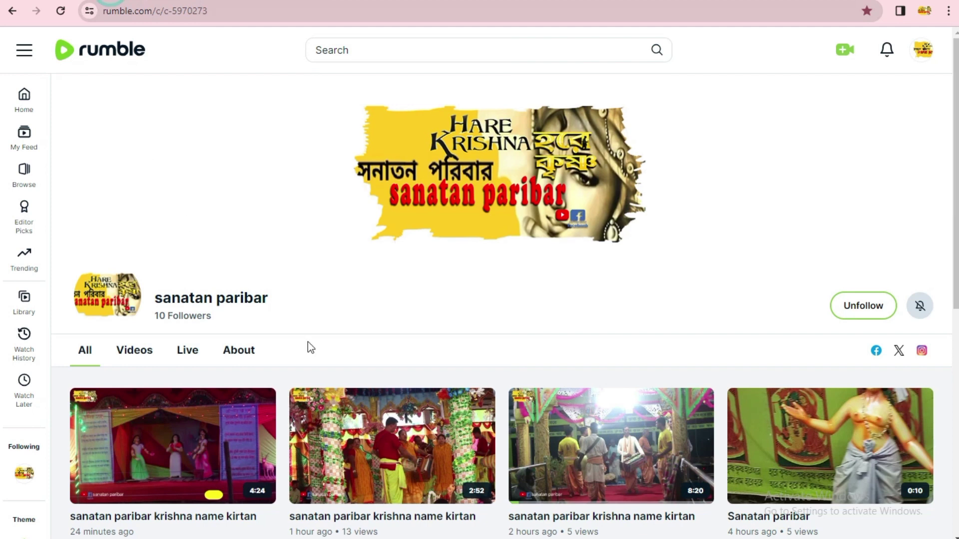
{"action": "scroll", "coordinate": [572, 343], "scroll_direction": "down", "scroll_amount": 4}
{"action": "scroll", "coordinate": [552, 347], "scroll_direction": "up", "scroll_amount": 3}
- Return to the account channel listing page and open Monetized Videos
{"action": "key", "text": "alt+Left"}
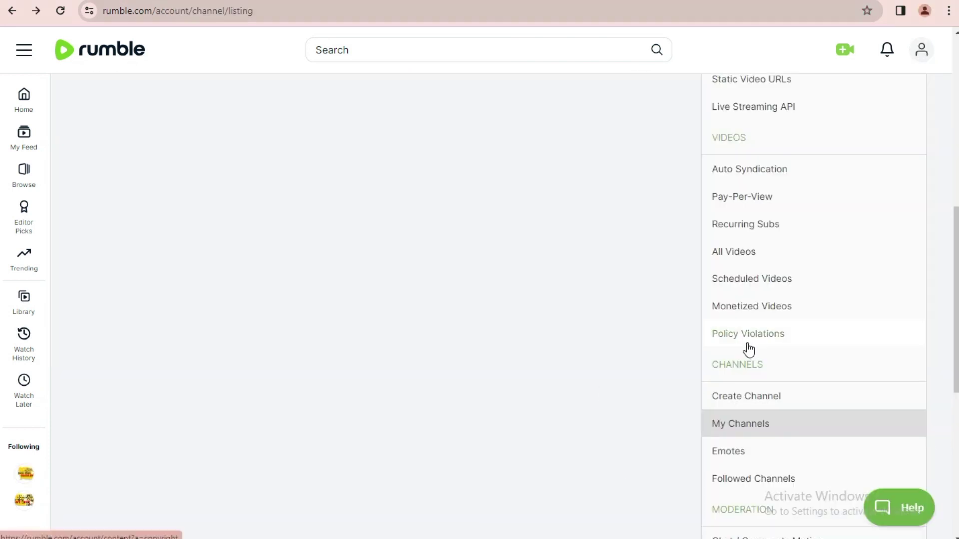
{"action": "scroll", "coordinate": [745, 349], "scroll_direction": "down", "scroll_amount": 3}
{"action": "scroll", "coordinate": [743, 315], "scroll_direction": "up", "scroll_amount": 3}
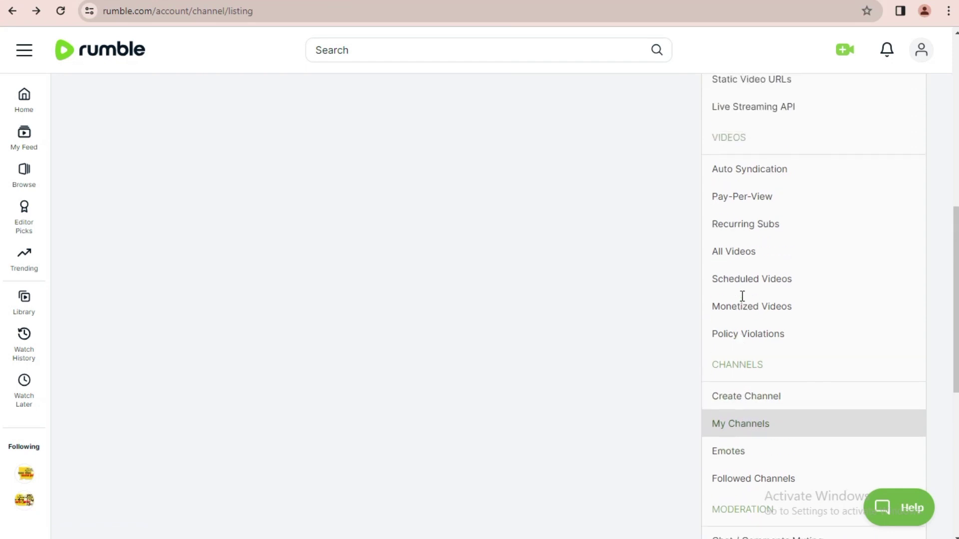
{"action": "left_click", "coordinate": [740, 307]}
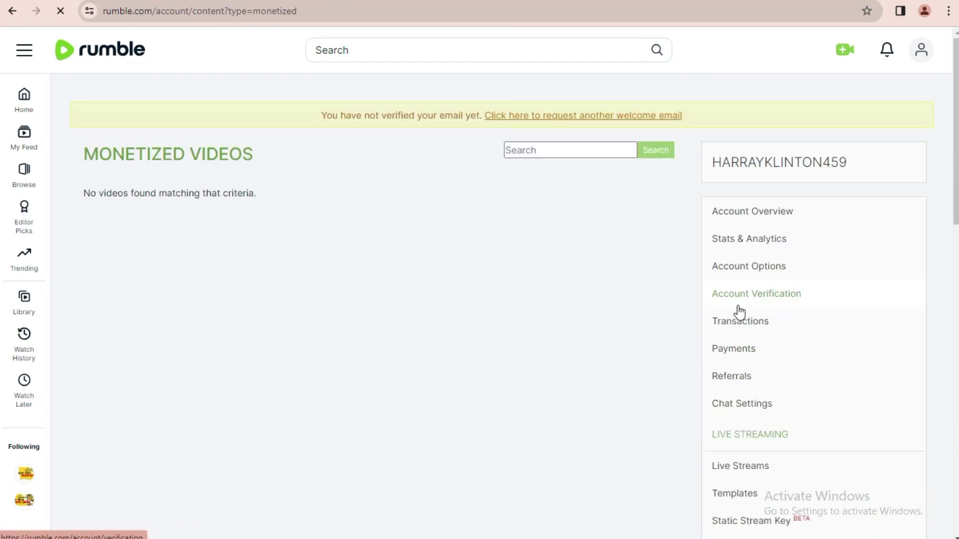
- Check the empty Monetized Videos list, then move on to All Videos
{"action": "left_click_drag", "start_coordinate": [86, 151], "coordinate": [246, 195]}
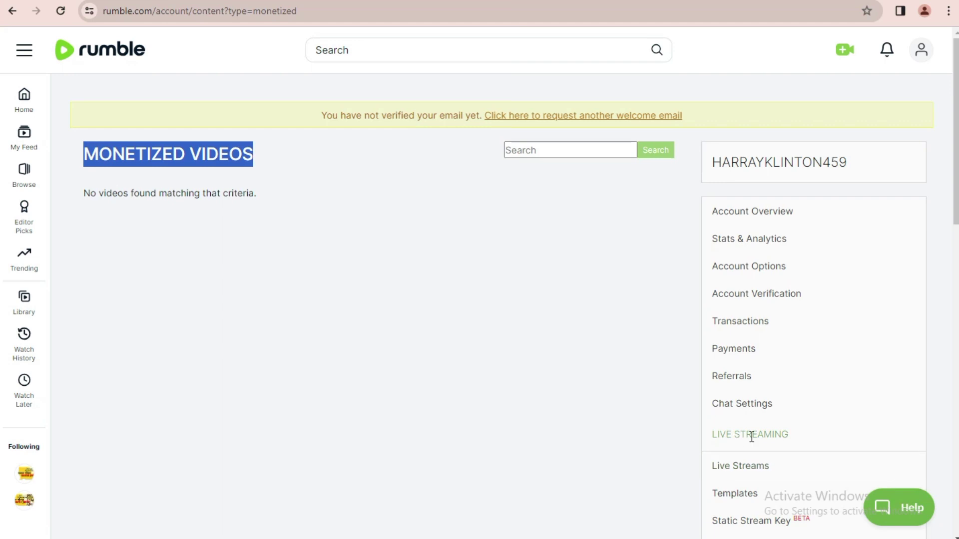
{"action": "left_click", "coordinate": [490, 348]}
{"action": "scroll", "coordinate": [754, 394], "scroll_direction": "down", "scroll_amount": 3}
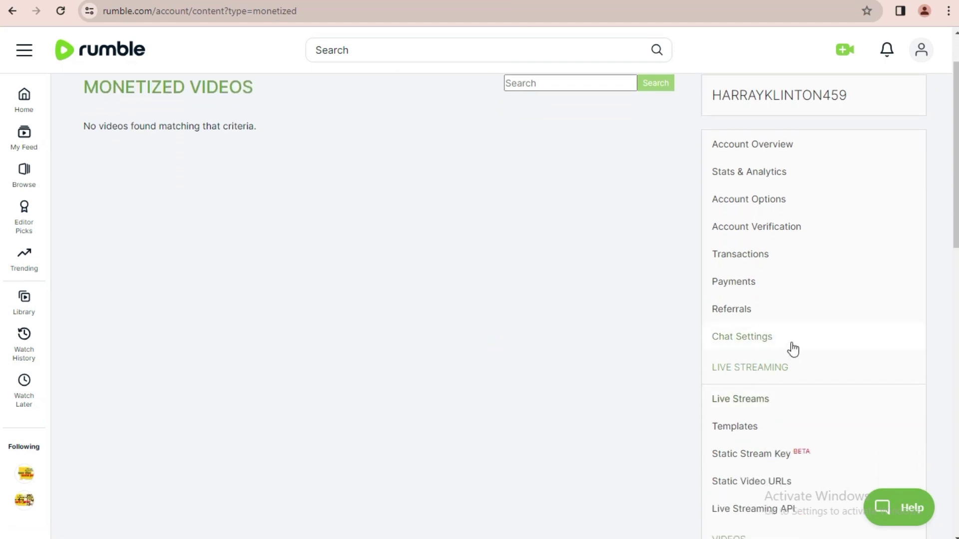
{"action": "scroll", "coordinate": [804, 319], "scroll_direction": "down", "scroll_amount": 3}
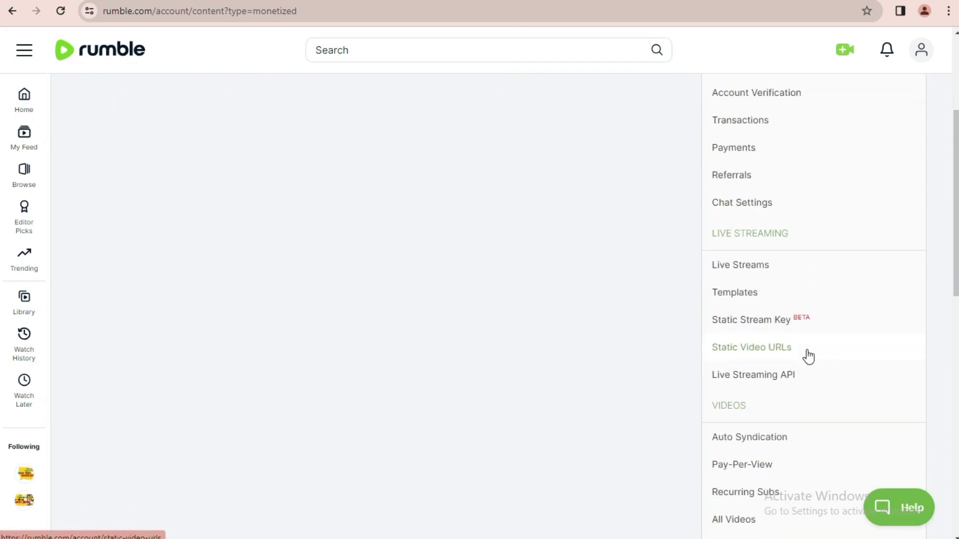
{"action": "scroll", "coordinate": [809, 368], "scroll_direction": "down", "scroll_amount": 3}
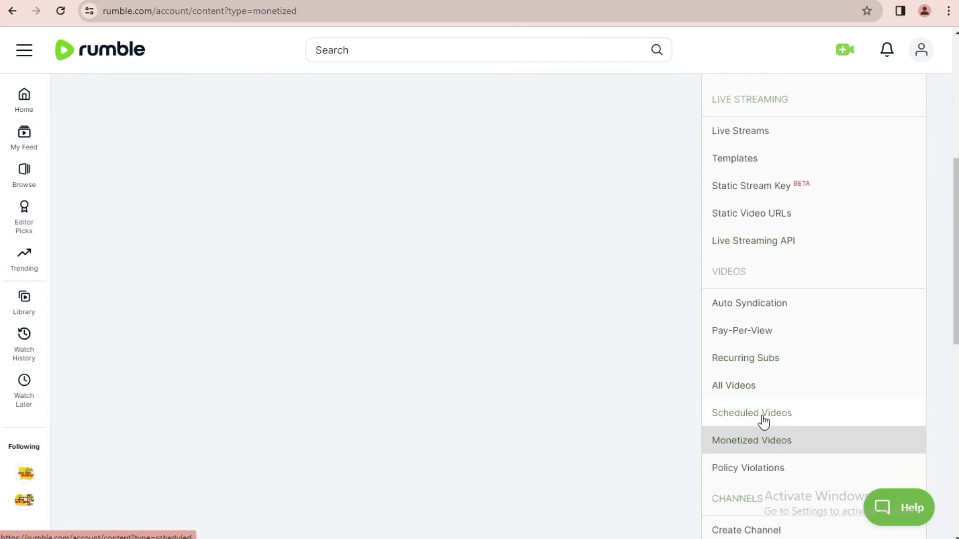
{"action": "left_click", "coordinate": [739, 388]}
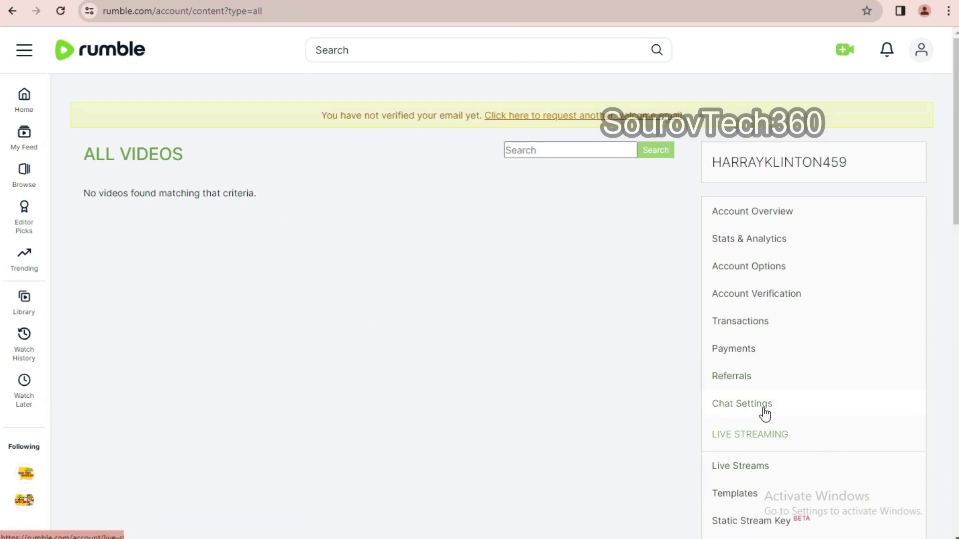
- Review the Payments table and the Account Overview earnings page
{"action": "left_click", "coordinate": [741, 352]}
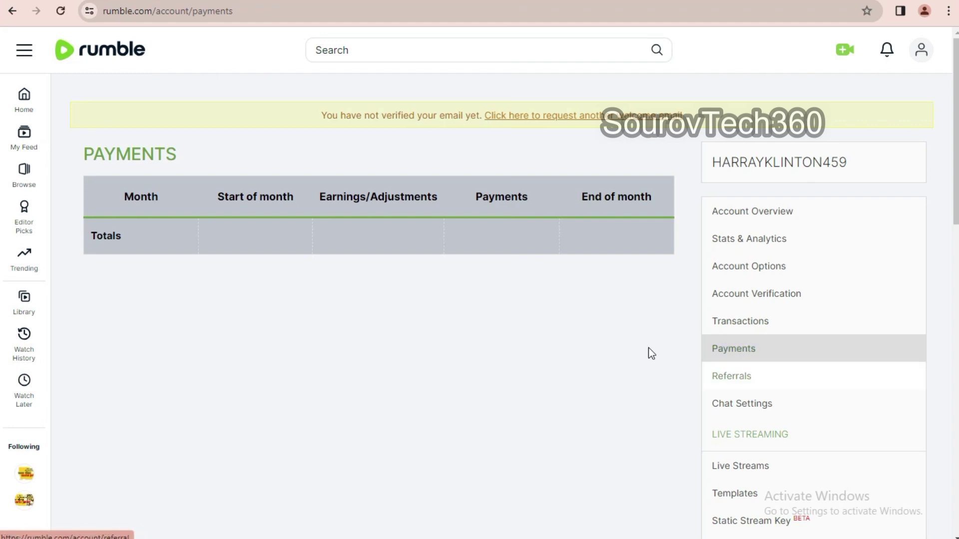
{"action": "triple_click", "coordinate": [233, 299]}
{"action": "left_click", "coordinate": [475, 329]}
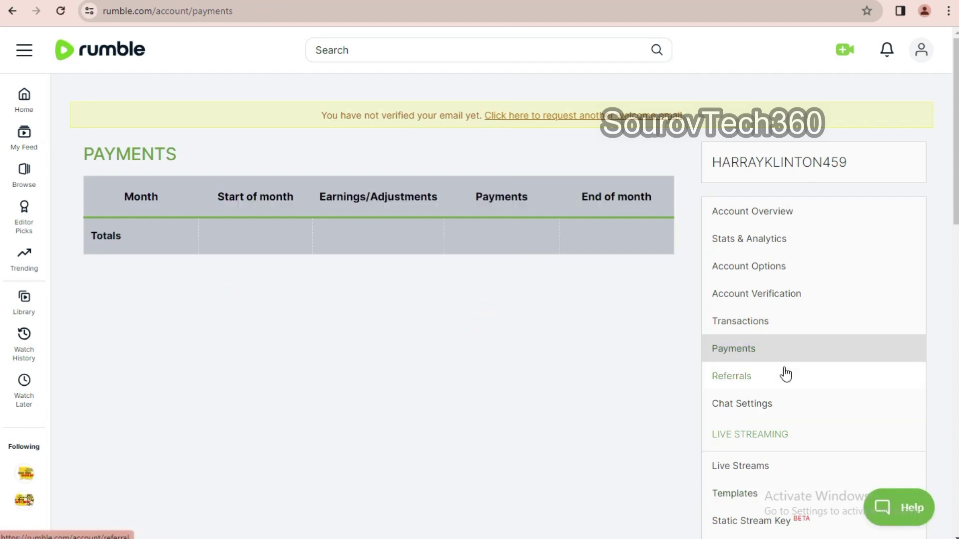
{"action": "left_click", "coordinate": [750, 213]}
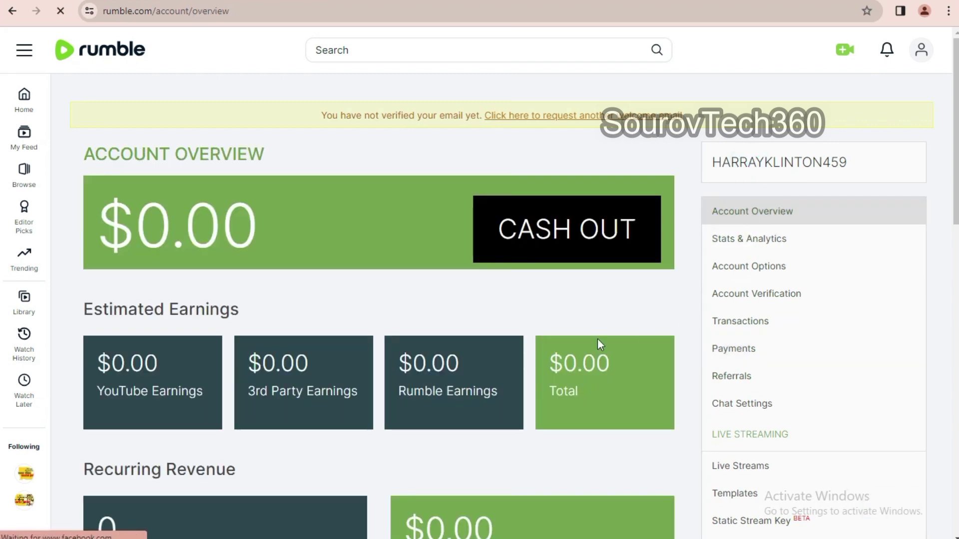
{"action": "scroll", "coordinate": [549, 340], "scroll_direction": "down", "scroll_amount": 4}
{"action": "scroll", "coordinate": [548, 339], "scroll_direction": "up", "scroll_amount": 4}
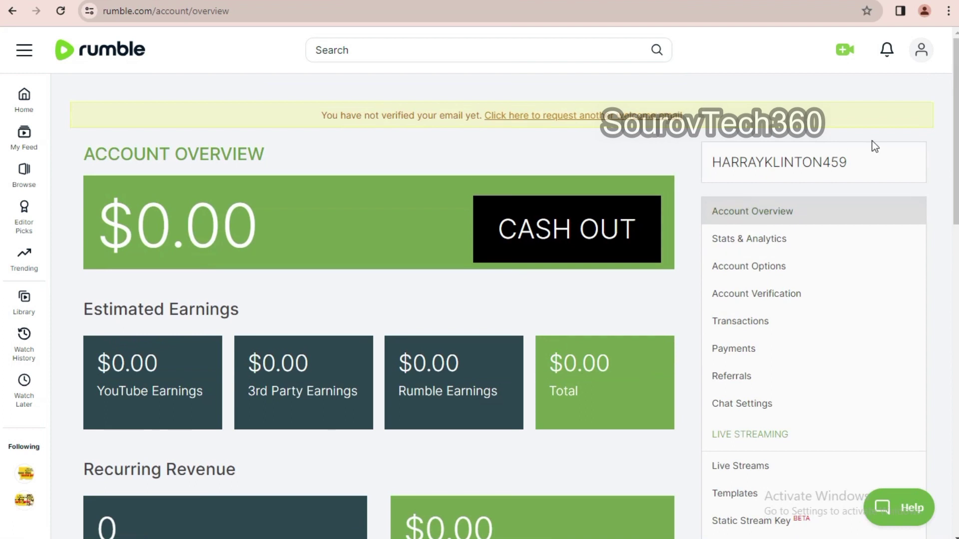
- Visit My Channels and My Content from the account menu, then bring up the upload options
{"action": "left_click", "coordinate": [919, 54]}
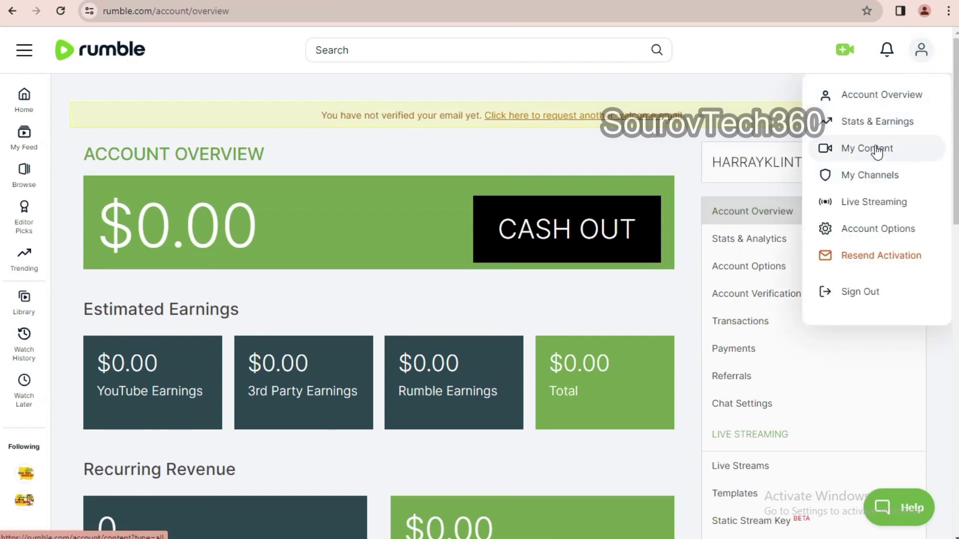
{"action": "left_click", "coordinate": [866, 178]}
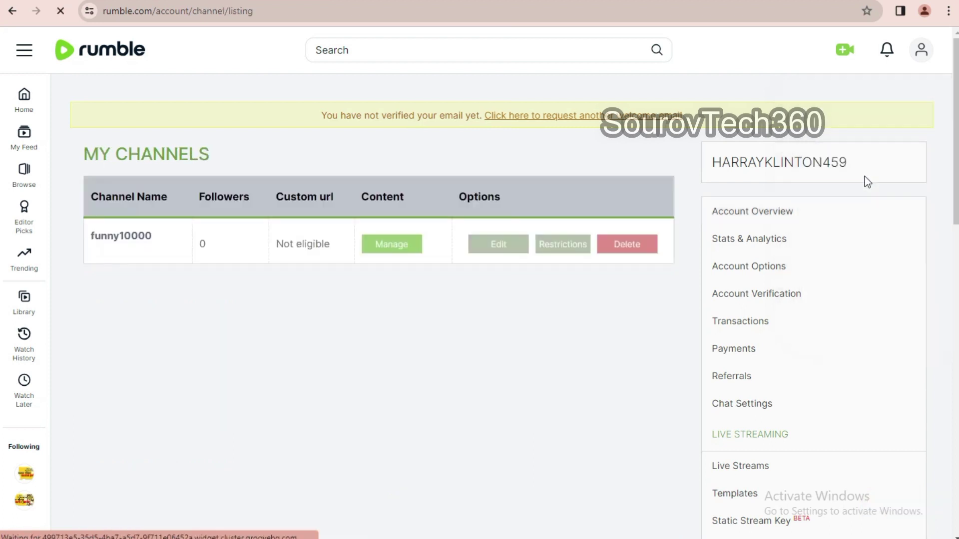
{"action": "left_click", "coordinate": [918, 57]}
{"action": "left_click", "coordinate": [869, 150]}
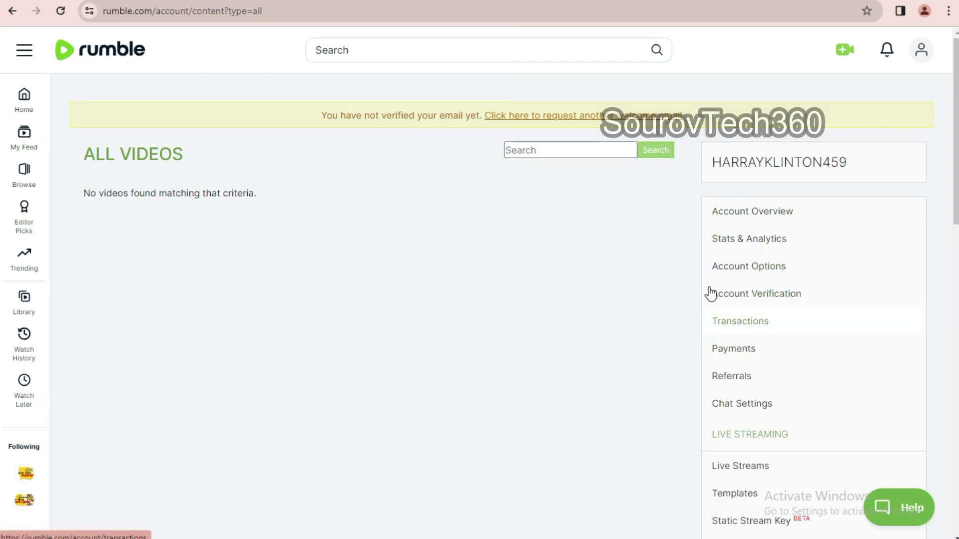
{"action": "left_click", "coordinate": [846, 52]}
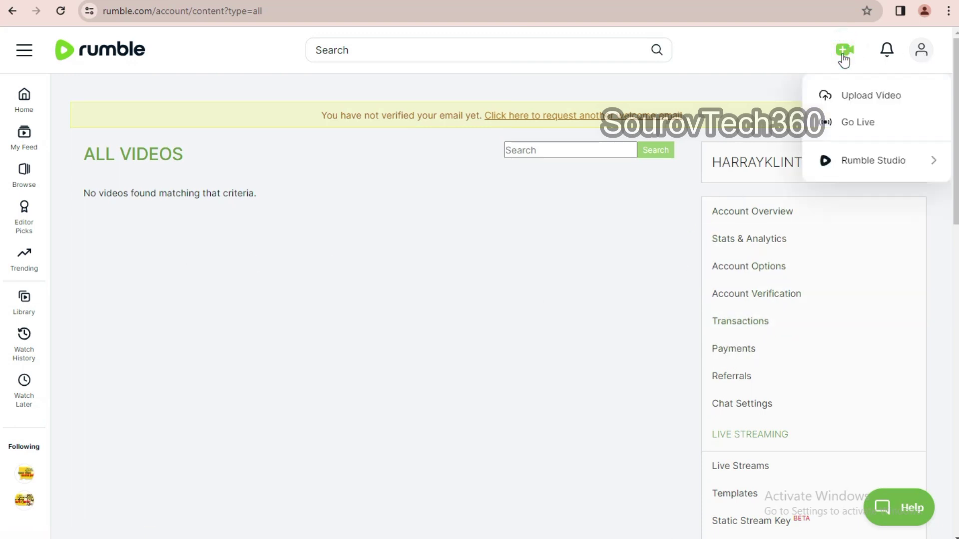
- Start a video upload with the song video from the Downloads folder
{"action": "left_click", "coordinate": [856, 98]}
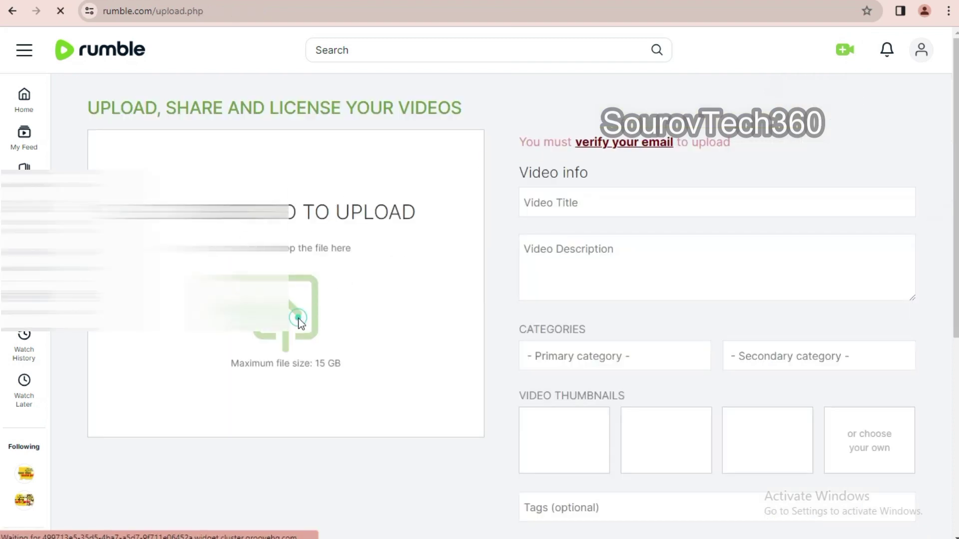
{"action": "left_click", "coordinate": [298, 319]}
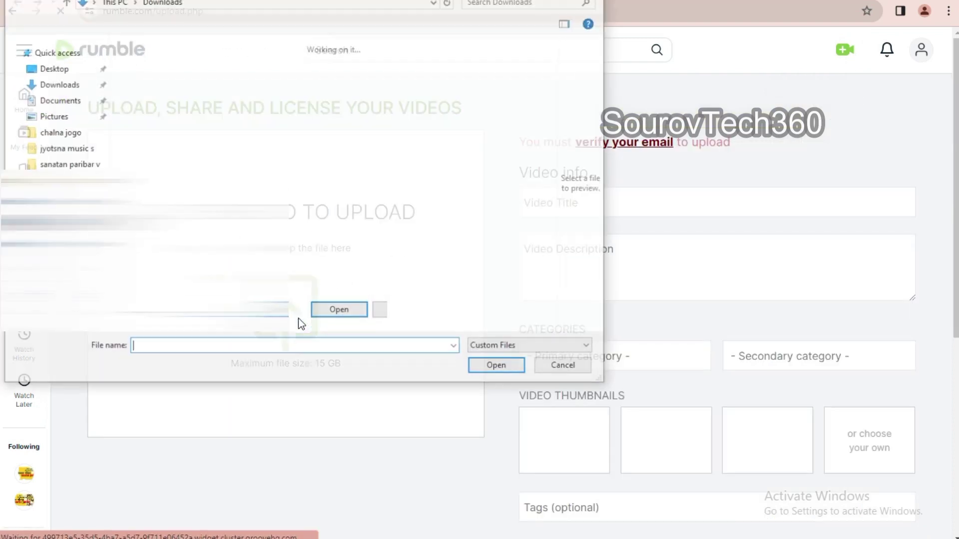
{"action": "left_click", "coordinate": [154, 100]}
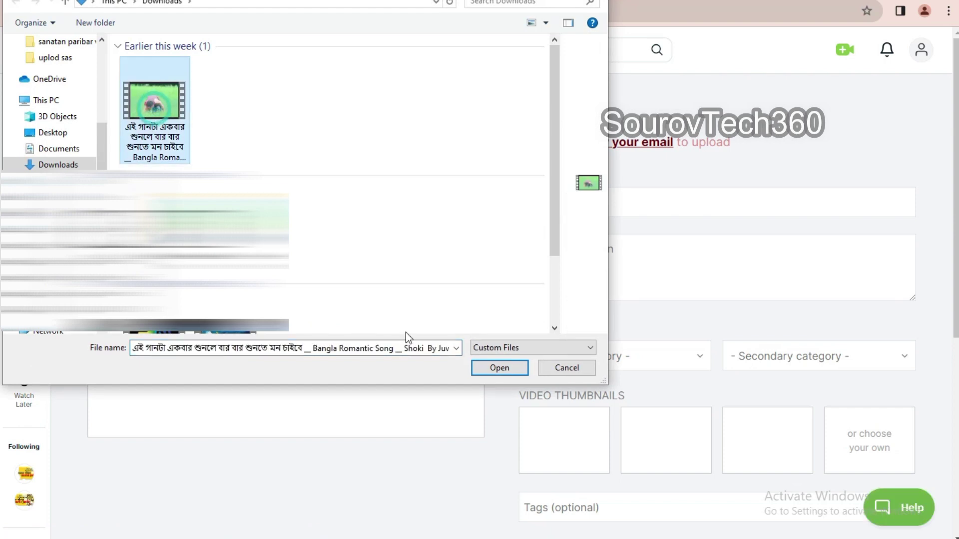
{"action": "left_click", "coordinate": [487, 367]}
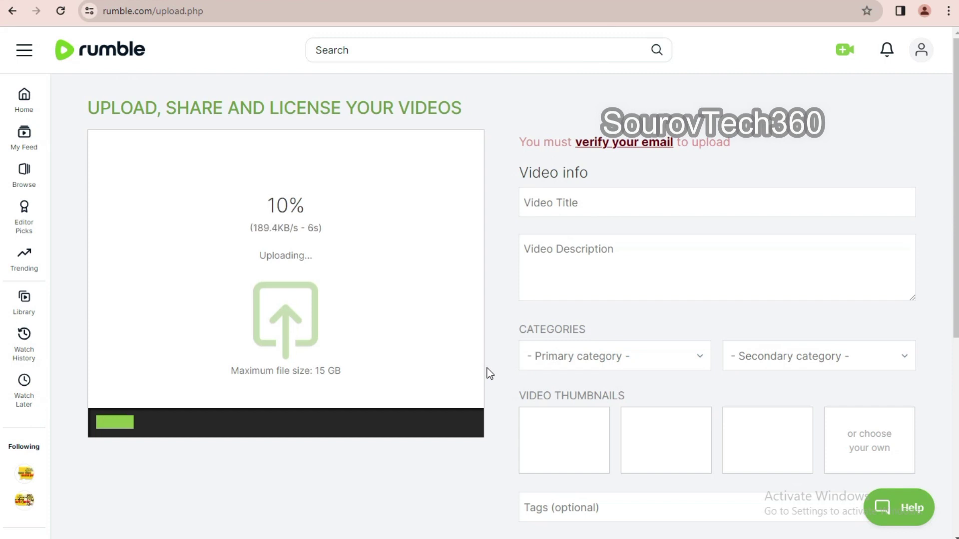
- Enter '1st video' as the video title and copy it for reuse
{"action": "scroll", "coordinate": [276, 307], "scroll_direction": "down", "scroll_amount": 1}
{"action": "scroll", "coordinate": [276, 306], "scroll_direction": "up", "scroll_amount": 1}
{"action": "left_click", "coordinate": [547, 203]}
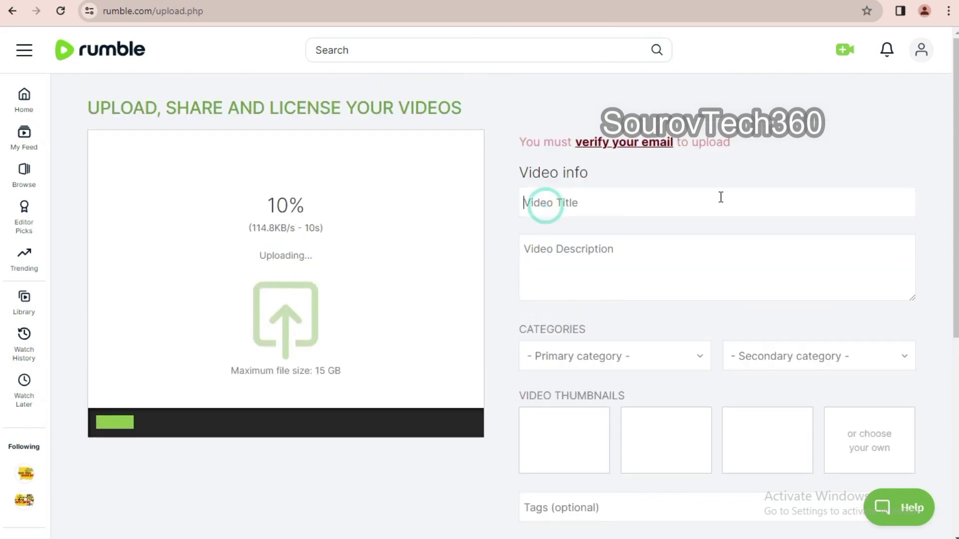
{"action": "left_click", "coordinate": [544, 268]}
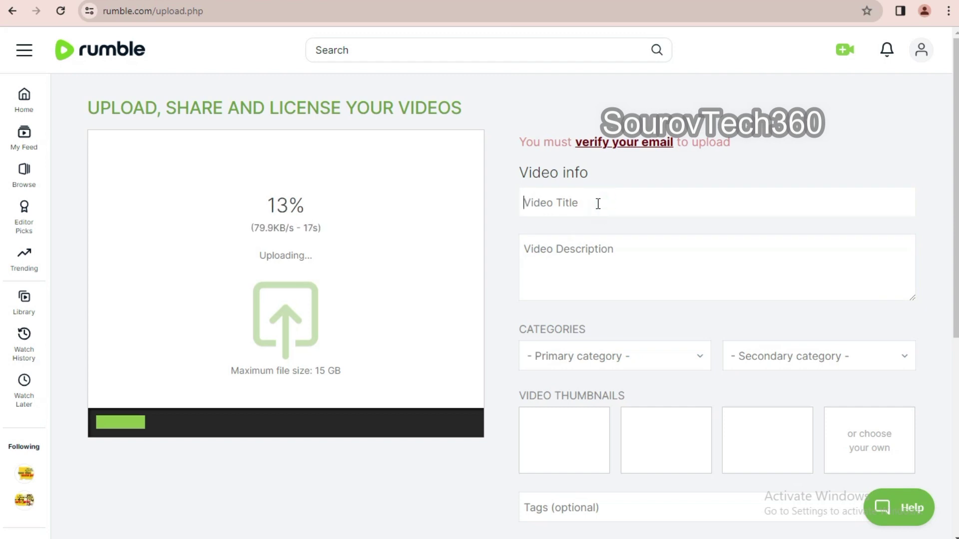
{"action": "left_click", "coordinate": [598, 204]}
{"action": "type", "text": "1st vi"}
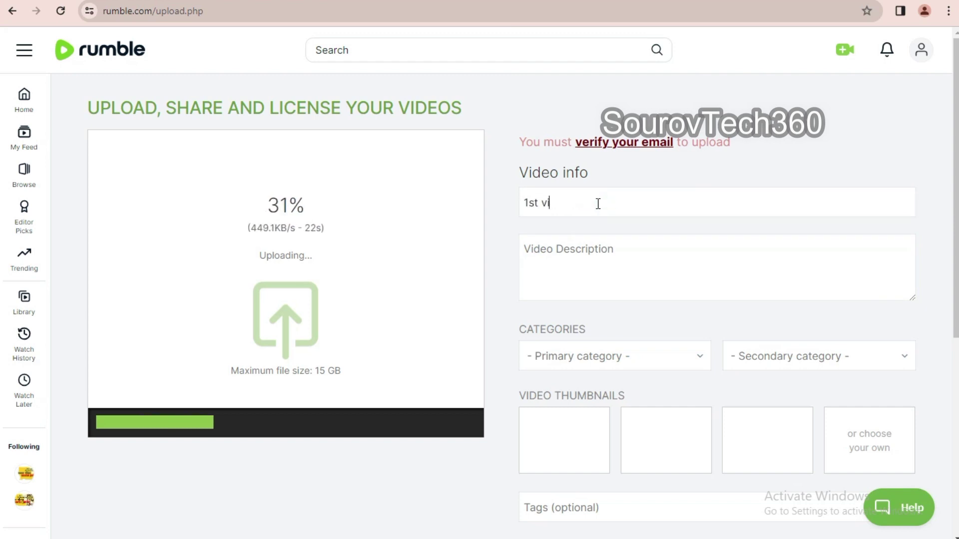
{"action": "type", "text": "deo"}
{"action": "left_click_drag", "start_coordinate": [585, 203], "coordinate": [503, 203]}
{"action": "key", "text": "ctrl+c"}
{"action": "left_click", "coordinate": [550, 255]}
- Paste '1st video' plus a dashed line into the description and set the category to Entertainment
{"action": "key", "text": "ctrl+v"}
{"action": "type", "text": "-------------------"}
{"action": "left_click", "coordinate": [577, 357]}
{"action": "scroll", "coordinate": [561, 407], "scroll_direction": "down", "scroll_amount": 5}
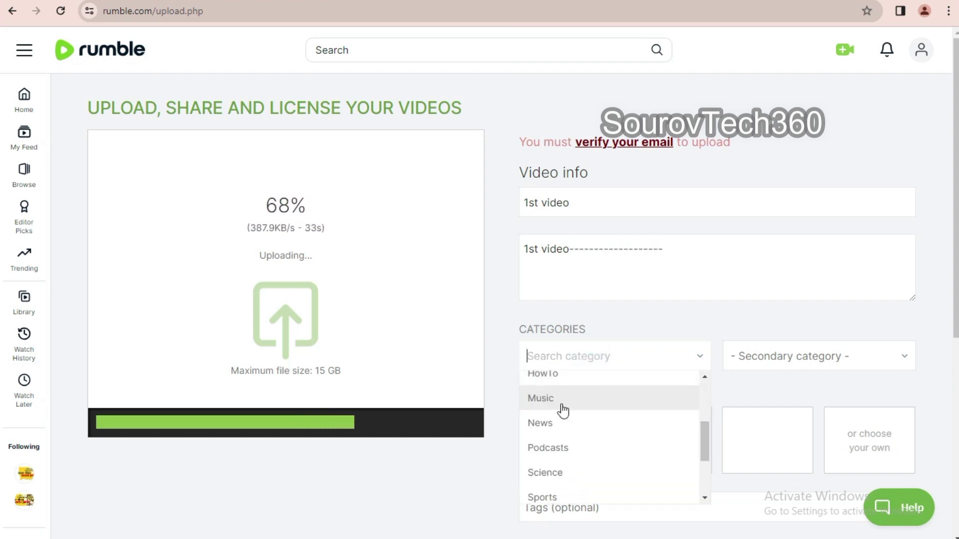
{"action": "scroll", "coordinate": [555, 450], "scroll_direction": "up", "scroll_amount": 5}
{"action": "left_click", "coordinate": [553, 433]}
{"action": "scroll", "coordinate": [597, 345], "scroll_direction": "down", "scroll_amount": 3}
{"action": "left_click", "coordinate": [583, 372]}
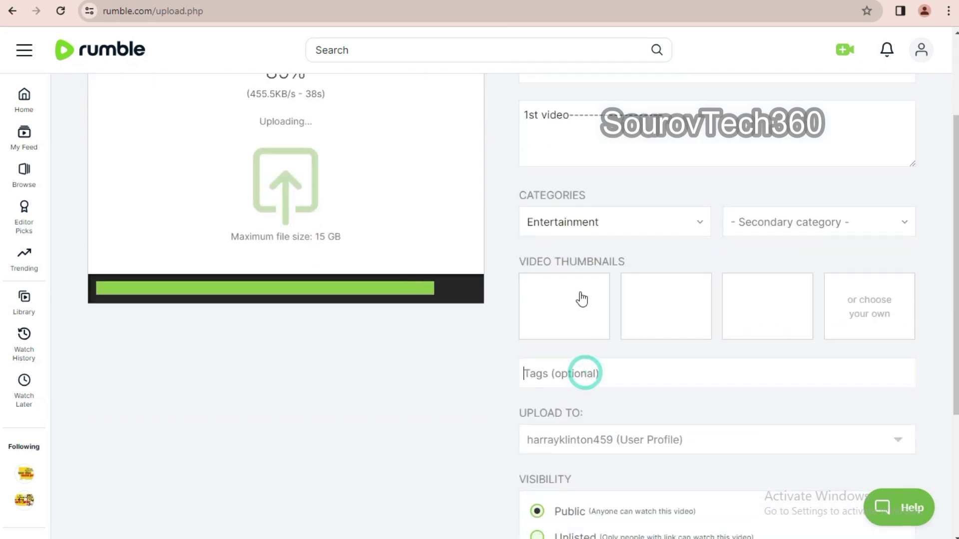
{"action": "scroll", "coordinate": [580, 299], "scroll_direction": "up", "scroll_amount": 3}
{"action": "left_click_drag", "start_coordinate": [573, 203], "coordinate": [496, 215]}
{"action": "scroll", "coordinate": [697, 383], "scroll_direction": "down", "scroll_amount": 3}
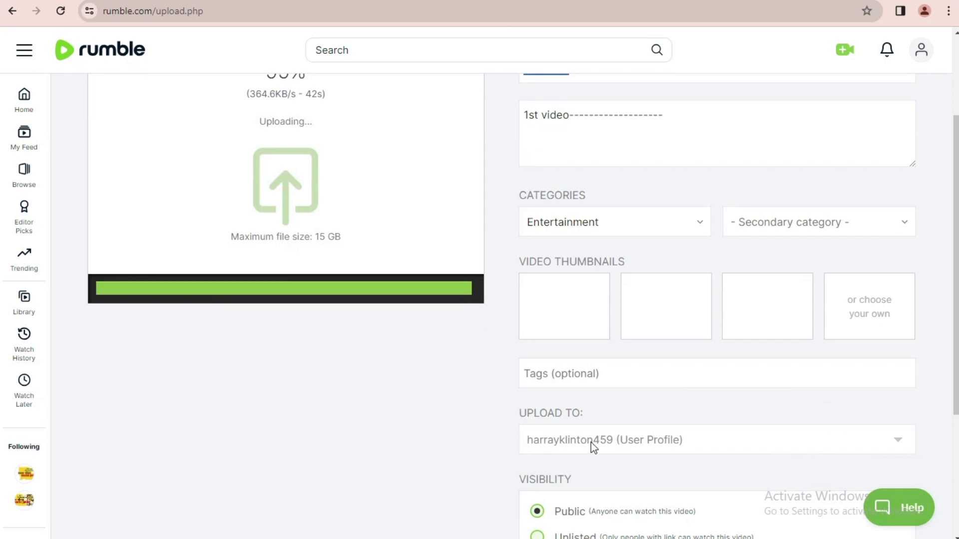
- Upload to the funny10000 channel, add the tag '1st video' and pick the second thumbnail
{"action": "left_click", "coordinate": [591, 442]}
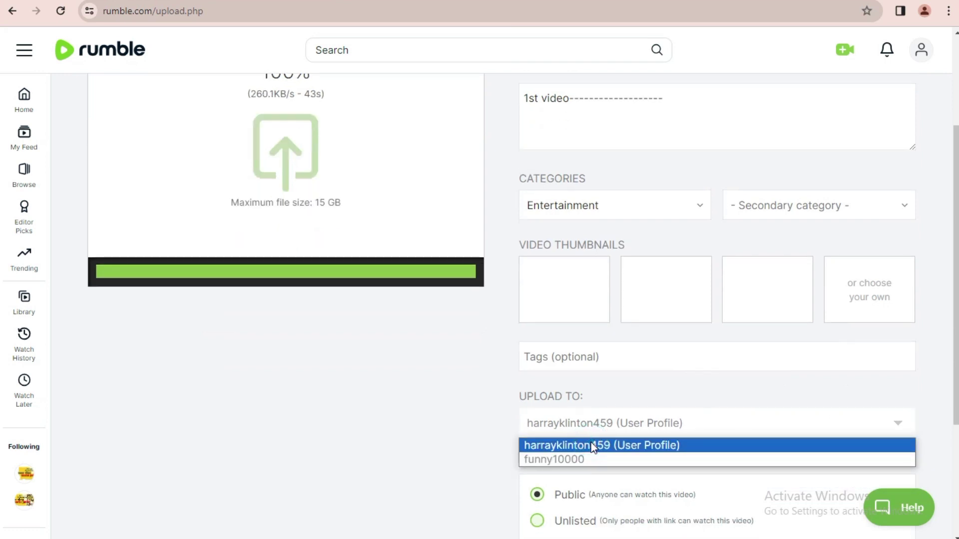
{"action": "left_click", "coordinate": [569, 460]}
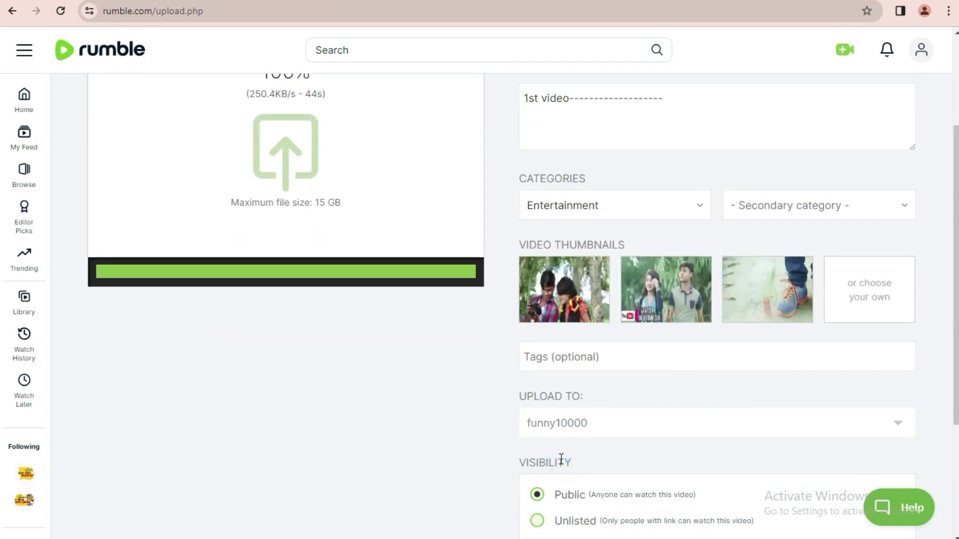
{"action": "left_click", "coordinate": [571, 359]}
{"action": "key", "text": "ctrl+v"}
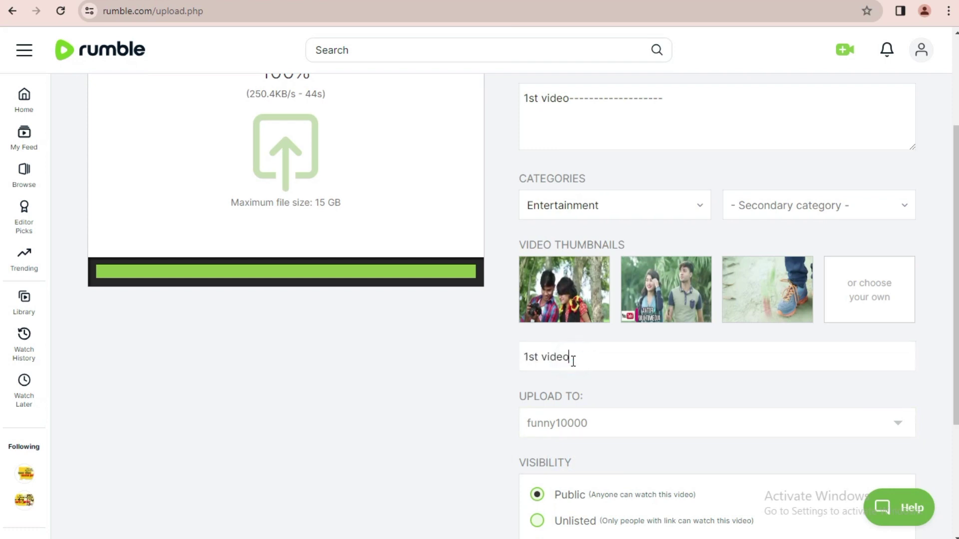
{"action": "left_click", "coordinate": [657, 295]}
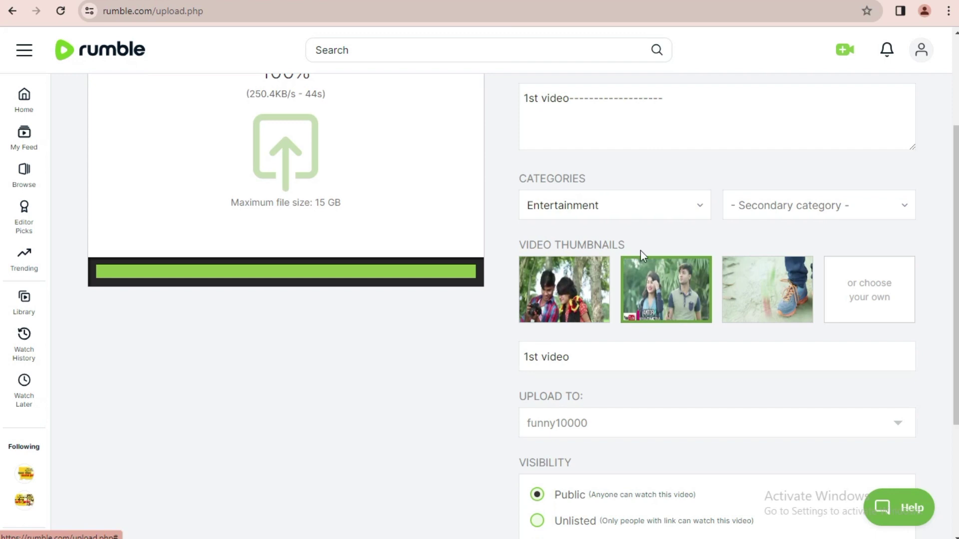
{"action": "scroll", "coordinate": [704, 392], "scroll_direction": "down", "scroll_amount": 4}
{"action": "scroll", "coordinate": [754, 453], "scroll_direction": "up", "scroll_amount": 7}
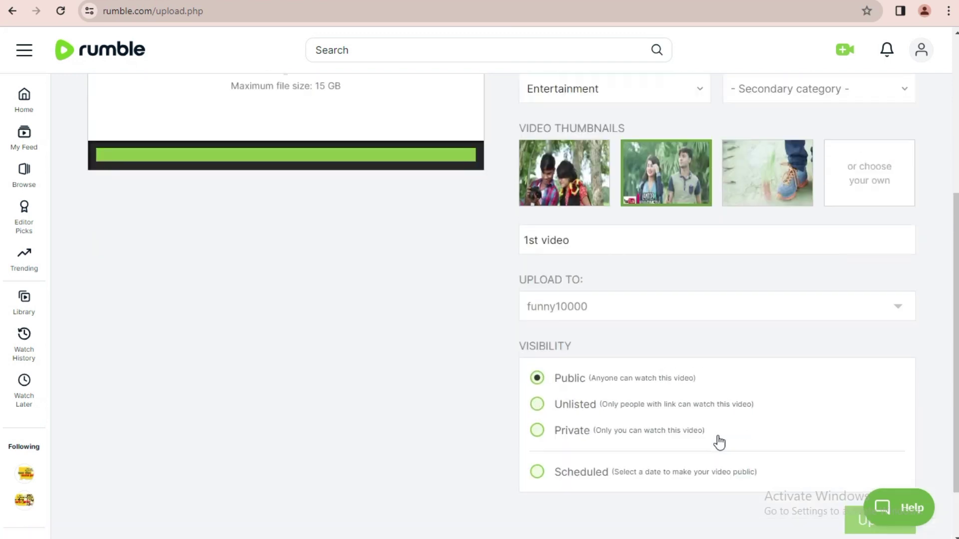
{"action": "scroll", "coordinate": [591, 328], "scroll_direction": "down", "scroll_amount": 6}
- Choose Video Management (exclusive) licensing and tick both terms checkboxes
{"action": "left_click", "coordinate": [883, 450]}
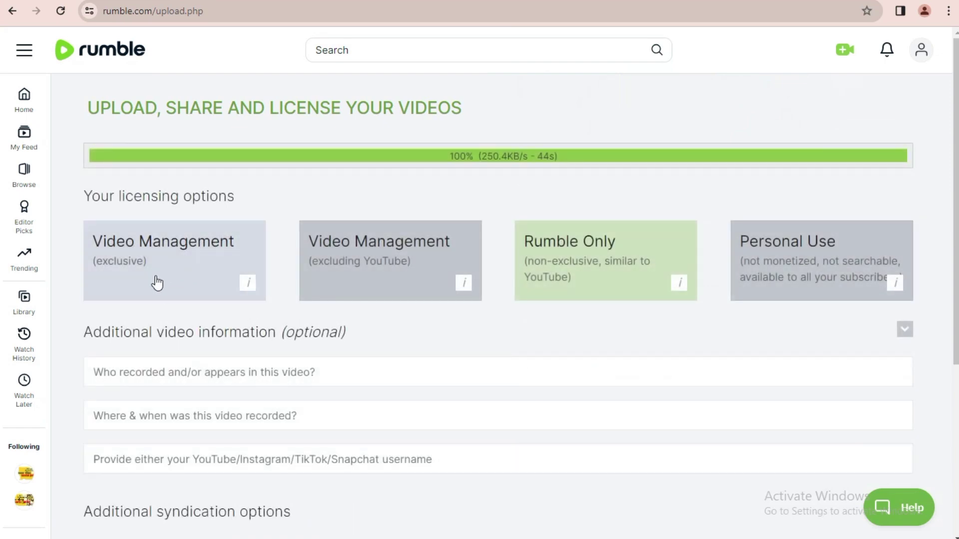
{"action": "left_click", "coordinate": [143, 263]}
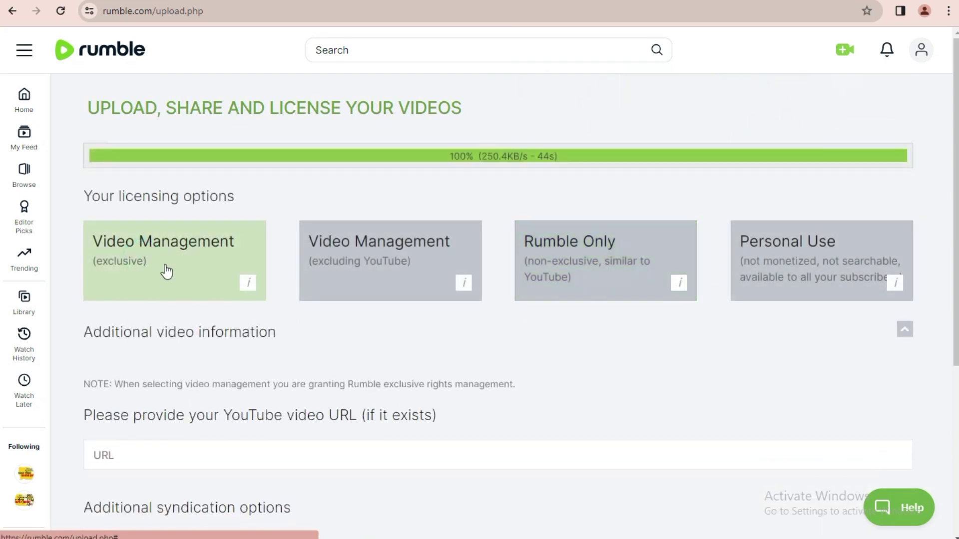
{"action": "scroll", "coordinate": [167, 271], "scroll_direction": "down", "scroll_amount": 5}
{"action": "left_click", "coordinate": [103, 340]}
{"action": "left_click", "coordinate": [102, 383]}
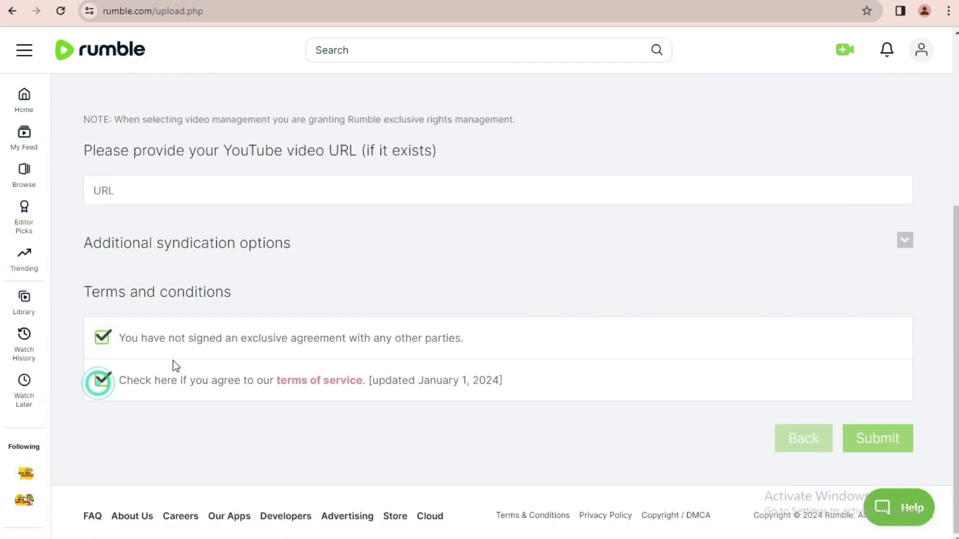
{"action": "scroll", "coordinate": [326, 285], "scroll_direction": "up", "scroll_amount": 5}
- Submit the completed upload form
{"action": "scroll", "coordinate": [867, 455], "scroll_direction": "down", "scroll_amount": 4}
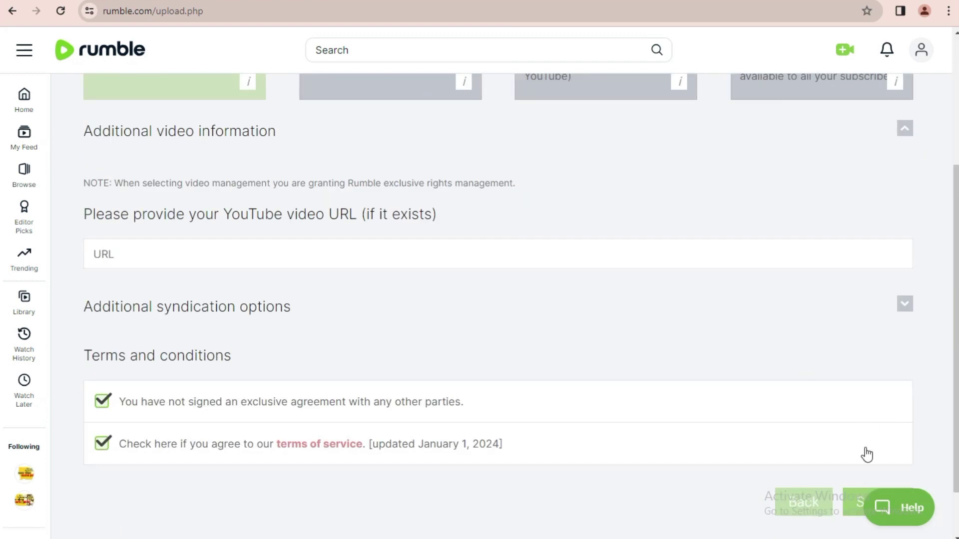
{"action": "scroll", "coordinate": [867, 454], "scroll_direction": "down", "scroll_amount": 2}
{"action": "left_click", "coordinate": [879, 440]}
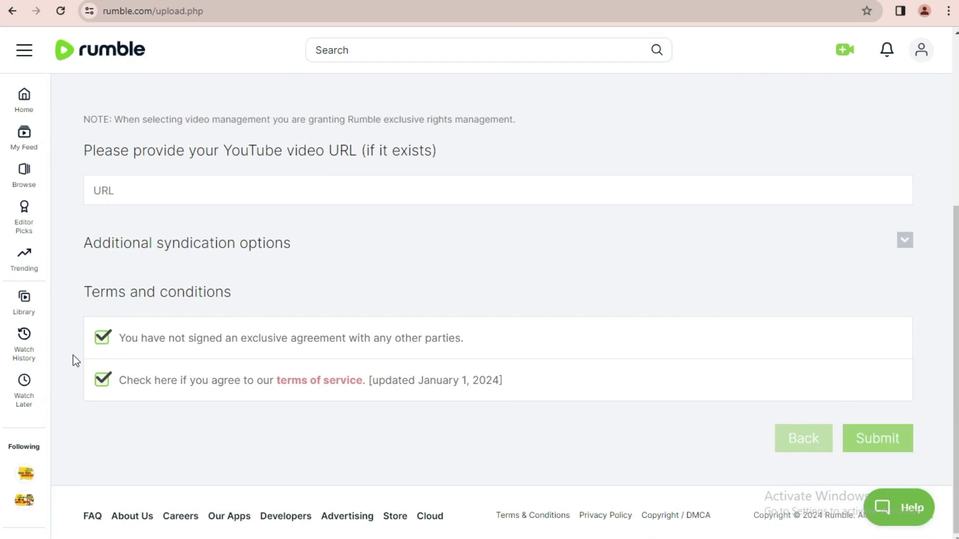
{"action": "scroll", "coordinate": [125, 348], "scroll_direction": "up", "scroll_amount": 5}
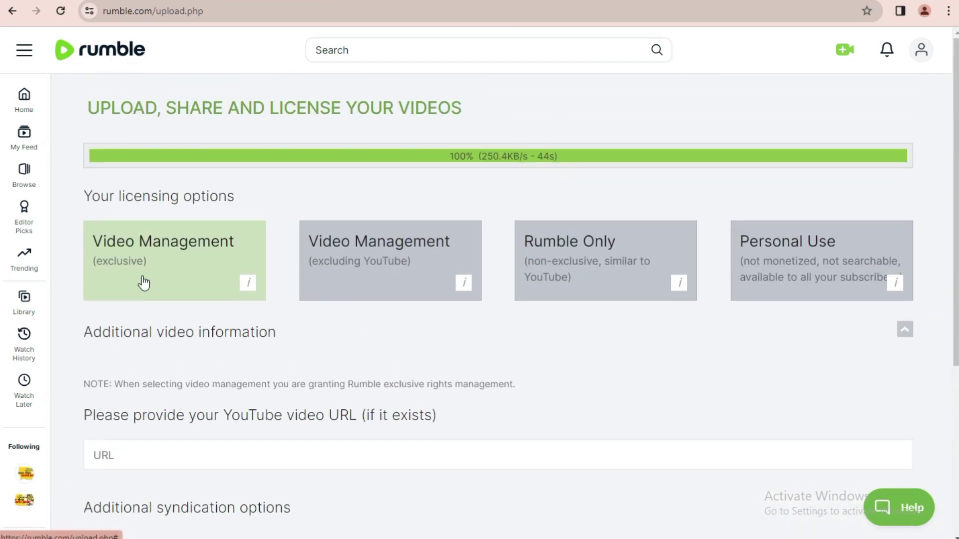
{"action": "scroll", "coordinate": [201, 358], "scroll_direction": "down", "scroll_amount": 5}
{"action": "left_click", "coordinate": [871, 441]}
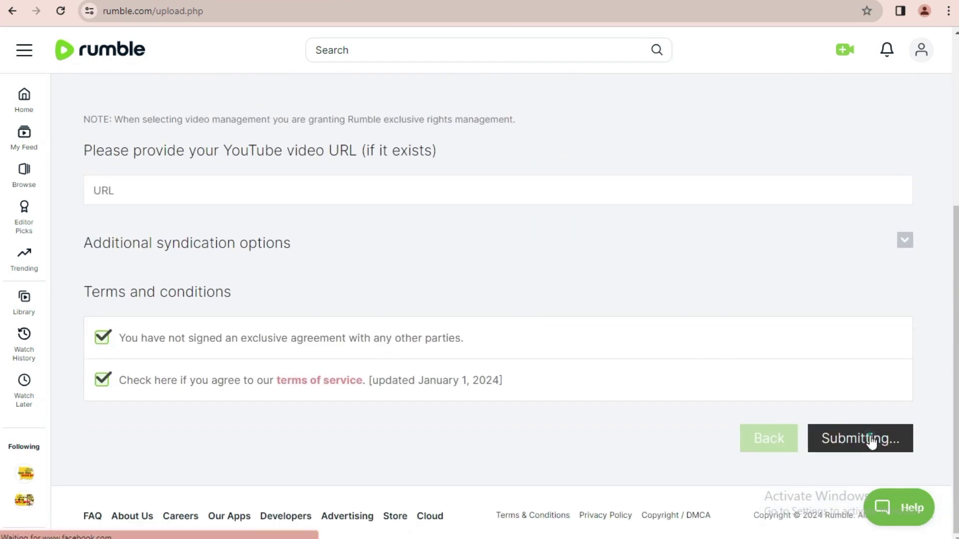
- Retry Submit and read the 'You must verify your email to upload' warning
{"action": "left_click", "coordinate": [872, 442]}
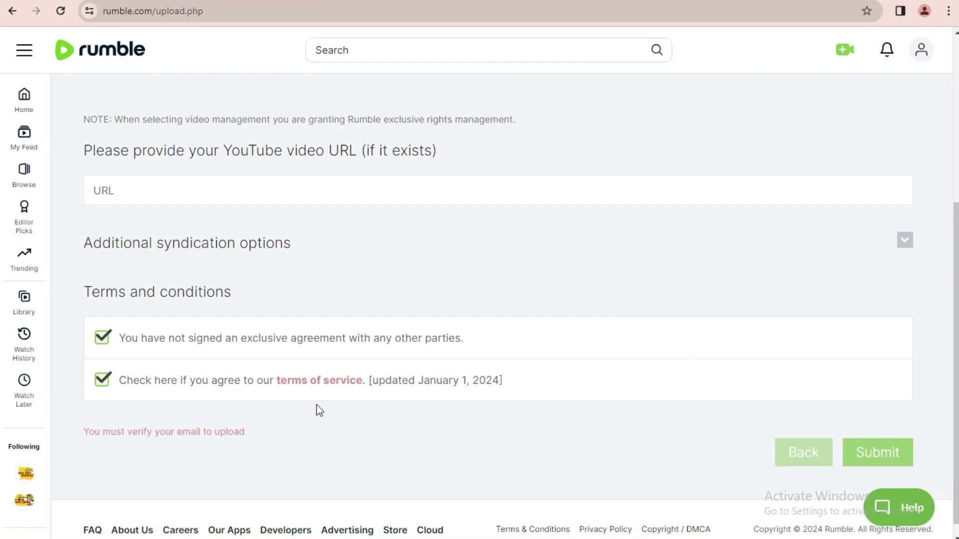
{"action": "left_click_drag", "start_coordinate": [89, 432], "coordinate": [278, 441]}
{"action": "left_click", "coordinate": [162, 435]}
{"action": "scroll", "coordinate": [288, 440], "scroll_direction": "up", "scroll_amount": 4}
{"action": "scroll", "coordinate": [290, 437], "scroll_direction": "down", "scroll_amount": 4}
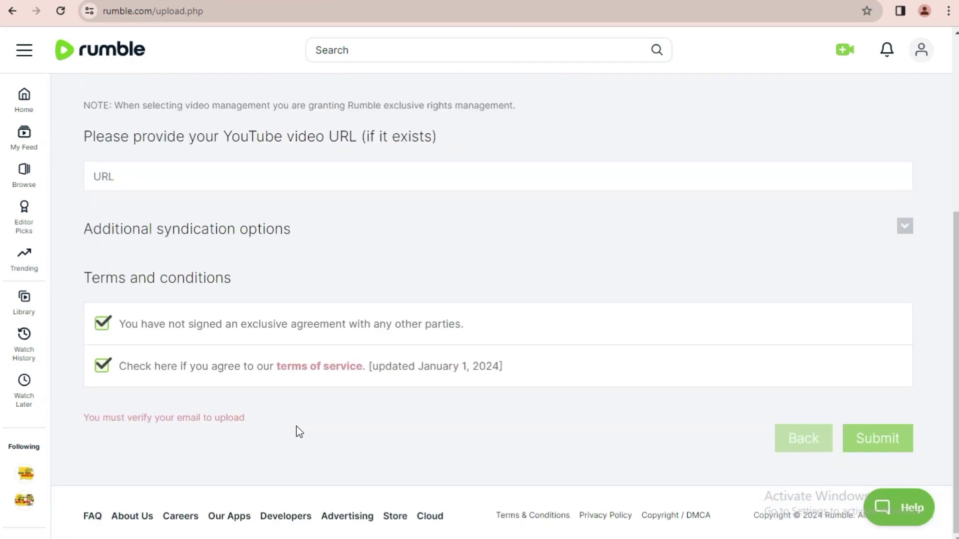
{"action": "left_click", "coordinate": [876, 444]}
{"action": "scroll", "coordinate": [349, 220], "scroll_direction": "up", "scroll_amount": 5}
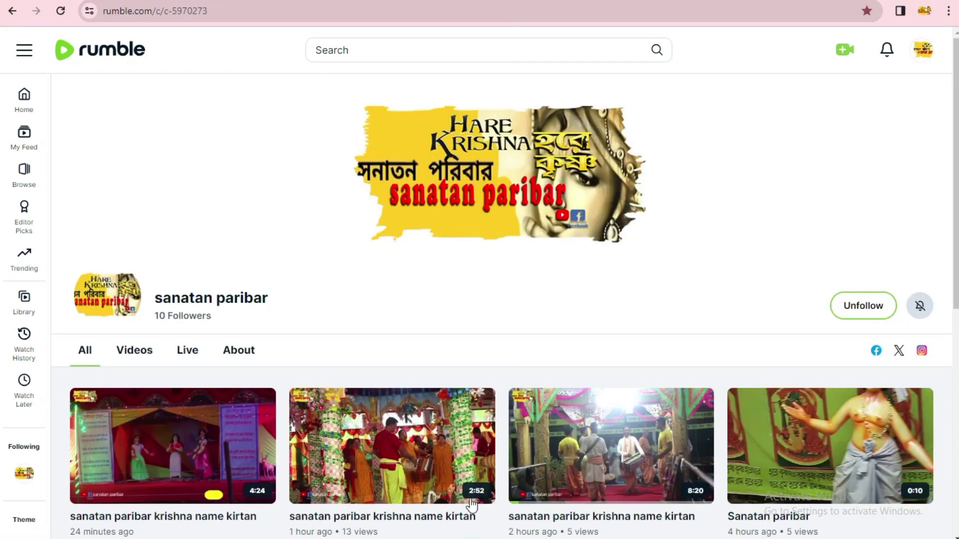
{"action": "scroll", "coordinate": [405, 396], "scroll_direction": "down", "scroll_amount": 5}
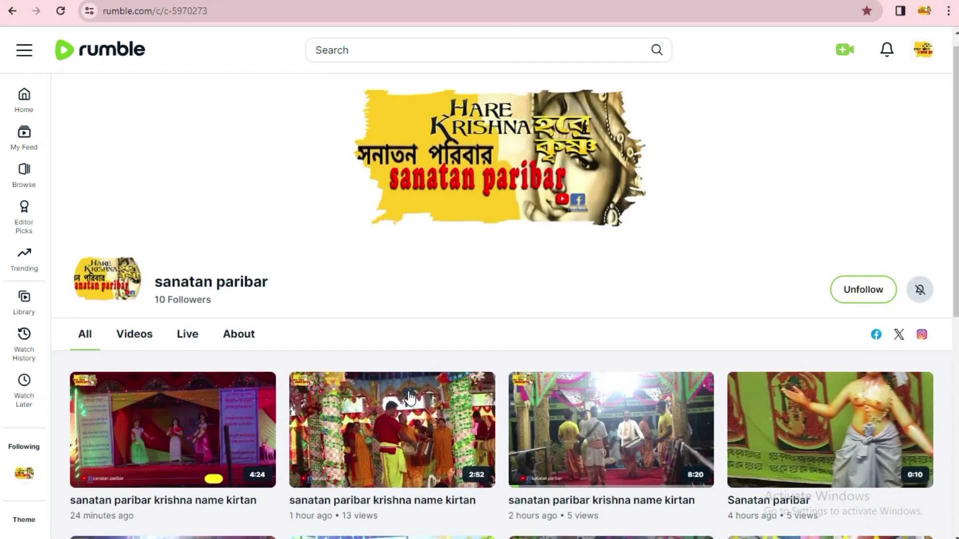
{"action": "scroll", "coordinate": [405, 396], "scroll_direction": "up", "scroll_amount": 3}
{"action": "scroll", "coordinate": [406, 395], "scroll_direction": "up", "scroll_amount": 3}
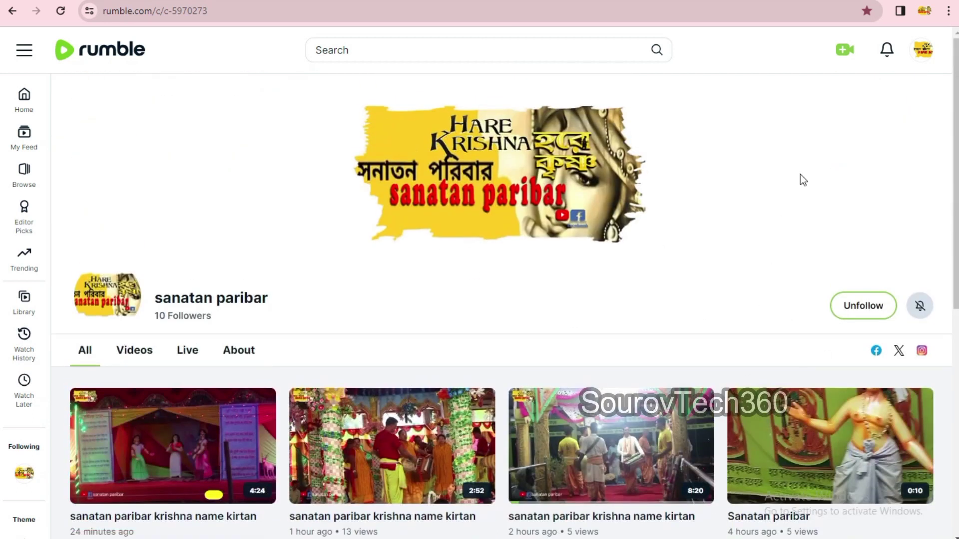
{"action": "left_click", "coordinate": [924, 56]}
{"action": "left_click", "coordinate": [863, 174]}
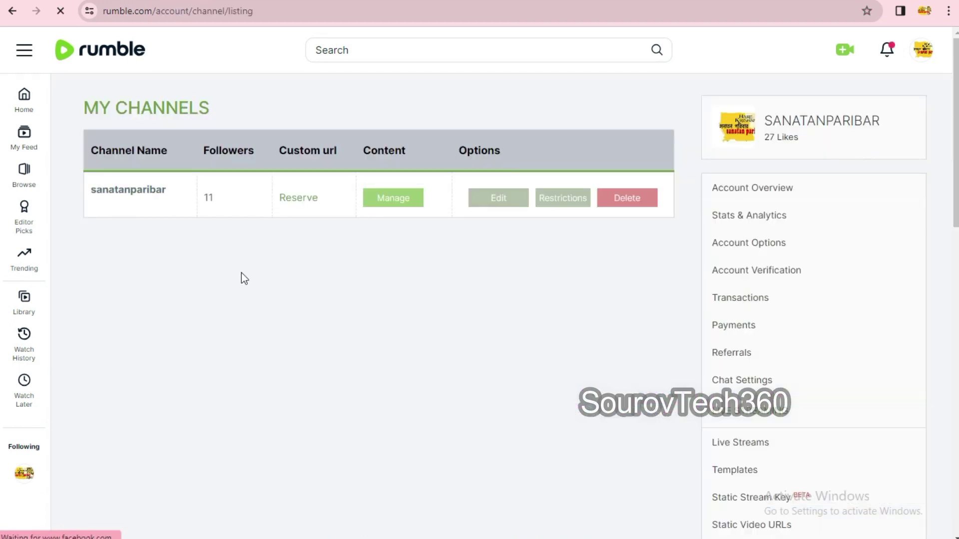
{"action": "scroll", "coordinate": [748, 397], "scroll_direction": "down", "scroll_amount": 1}
{"action": "scroll", "coordinate": [747, 397], "scroll_direction": "down", "scroll_amount": 2}
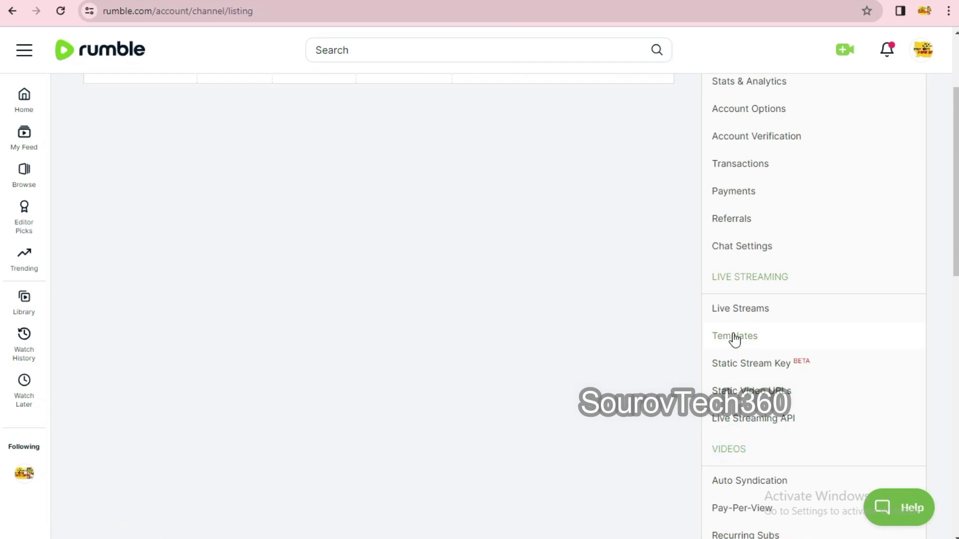
{"action": "scroll", "coordinate": [749, 457], "scroll_direction": "down", "scroll_amount": 3}
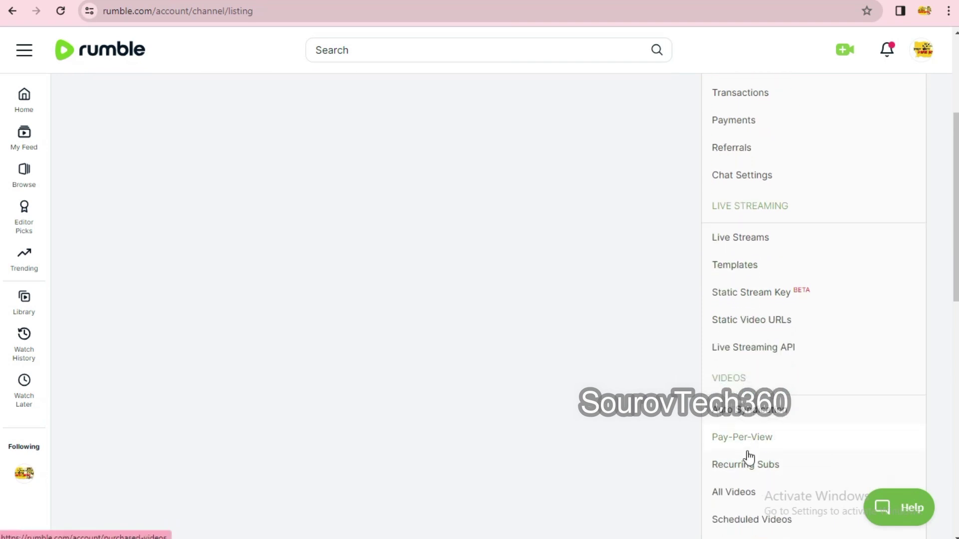
{"action": "left_click", "coordinate": [730, 435]}
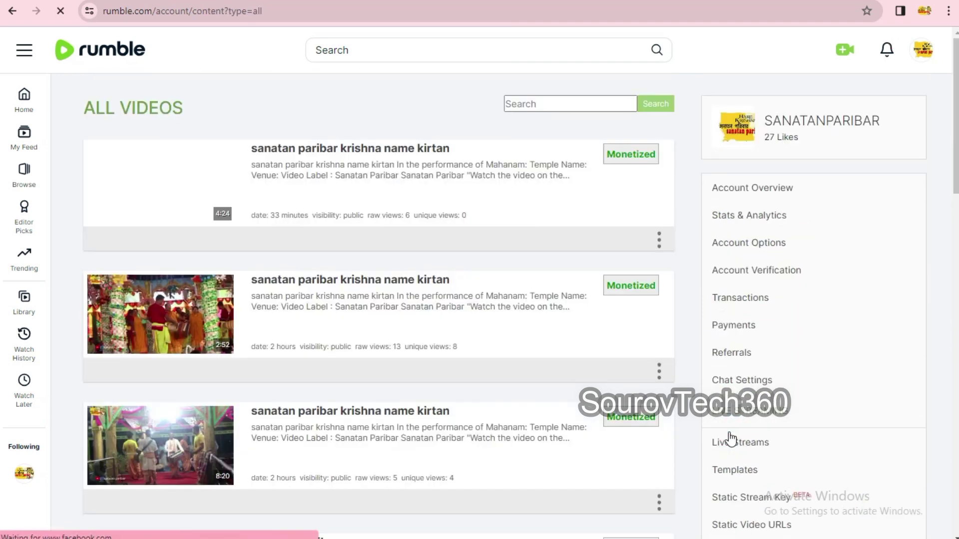
{"action": "triple_click", "coordinate": [619, 155]}
{"action": "triple_click", "coordinate": [609, 284]}
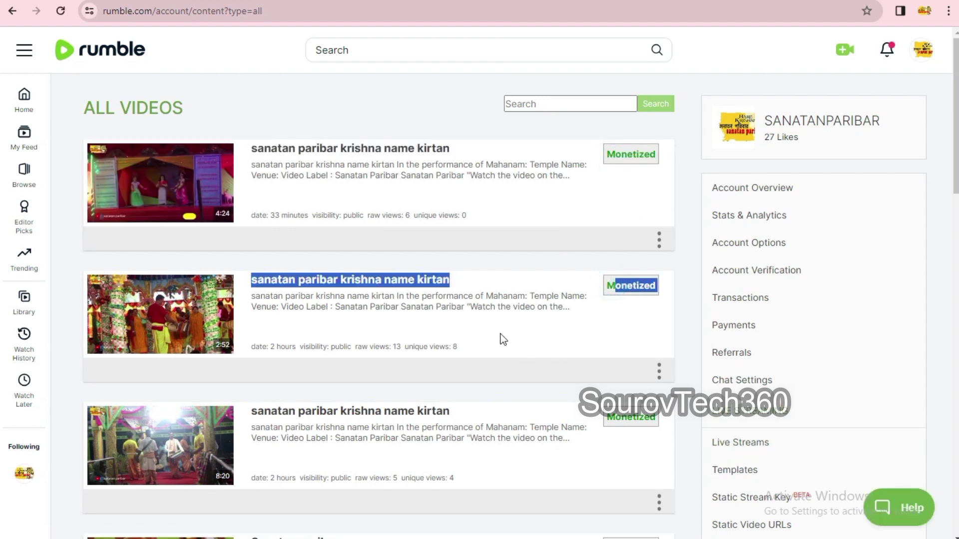
{"action": "scroll", "coordinate": [502, 340], "scroll_direction": "down", "scroll_amount": 20}
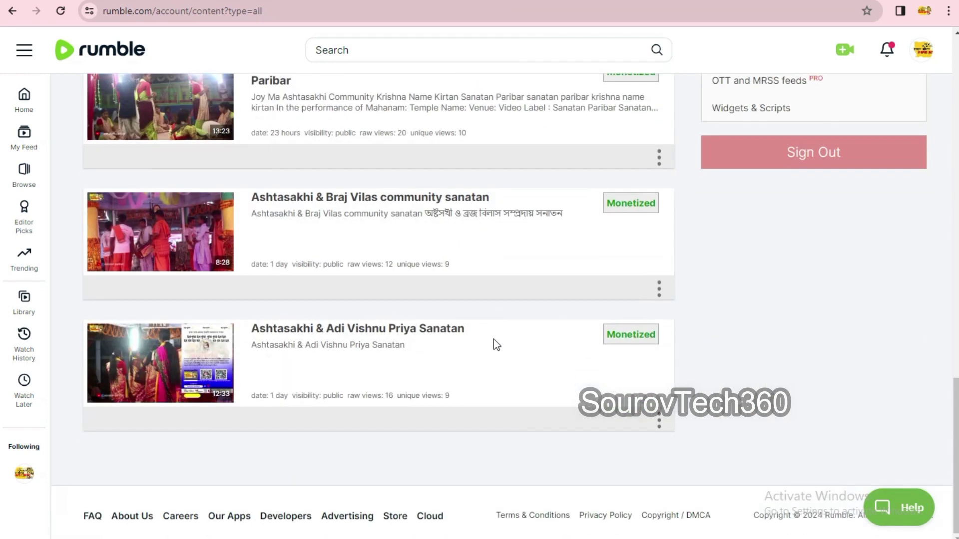
{"action": "scroll", "coordinate": [493, 339], "scroll_direction": "up", "scroll_amount": 7}
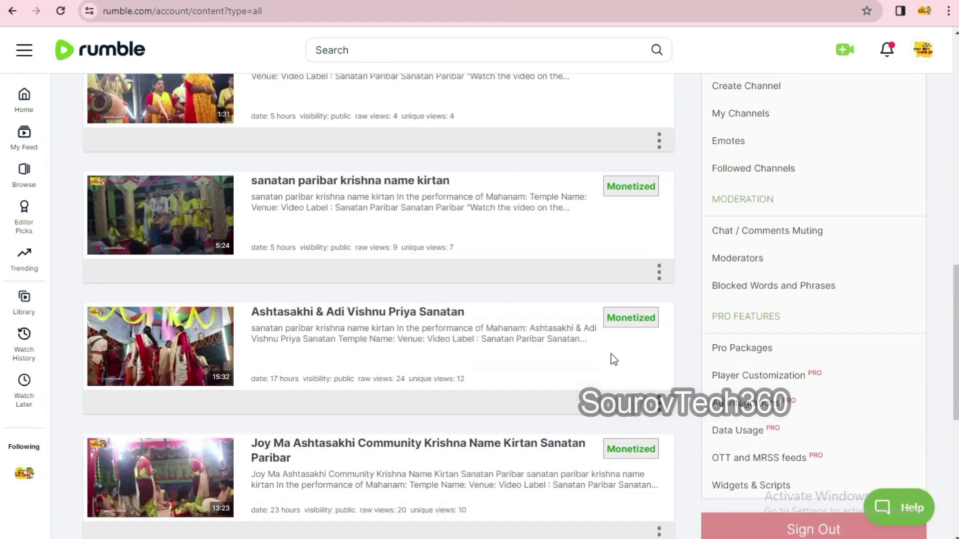
{"action": "scroll", "coordinate": [614, 360], "scroll_direction": "up", "scroll_amount": 15}
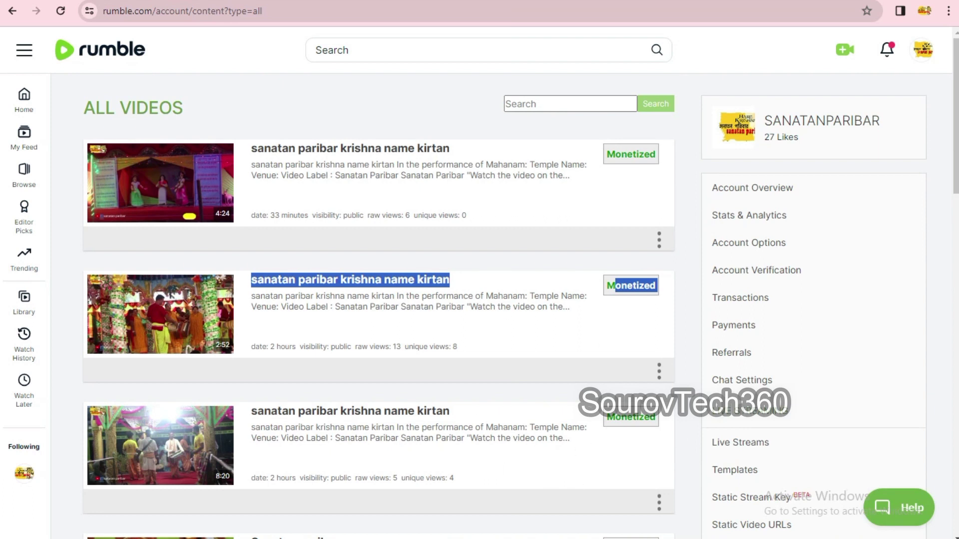
{"action": "left_click", "coordinate": [667, 495]}
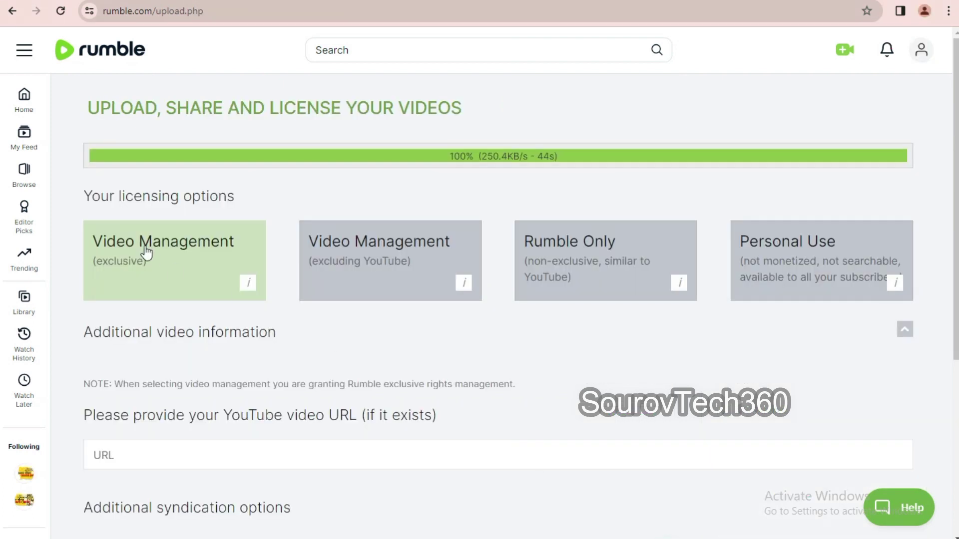
- Go to the Rumble home page and scroll through its feed
{"action": "left_click", "coordinate": [25, 105]}
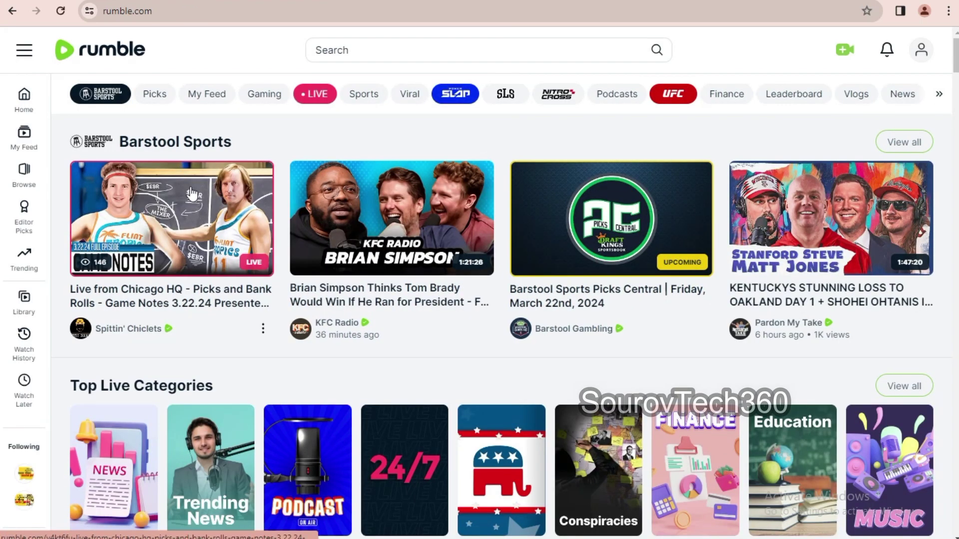
{"action": "scroll", "coordinate": [433, 313], "scroll_direction": "down", "scroll_amount": 15}
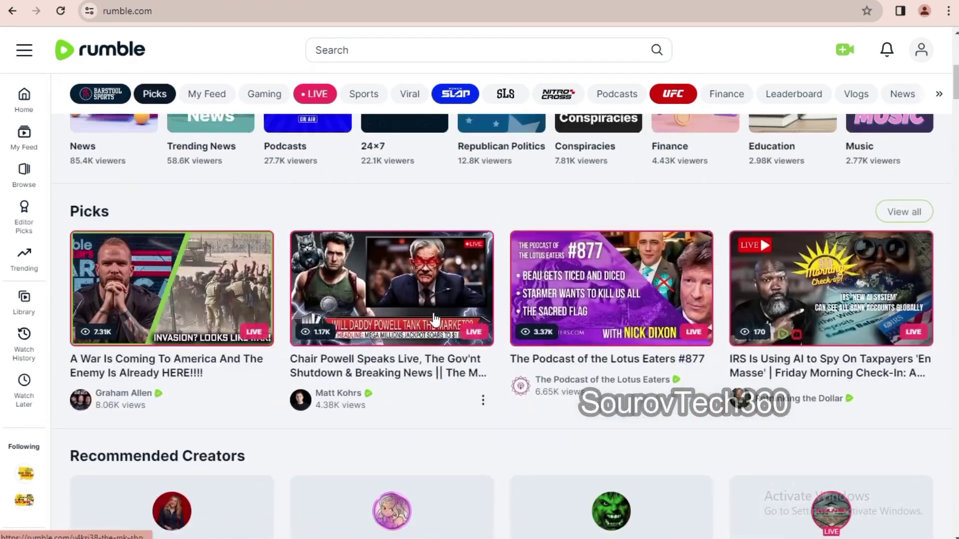
{"action": "scroll", "coordinate": [433, 314], "scroll_direction": "down", "scroll_amount": 5}
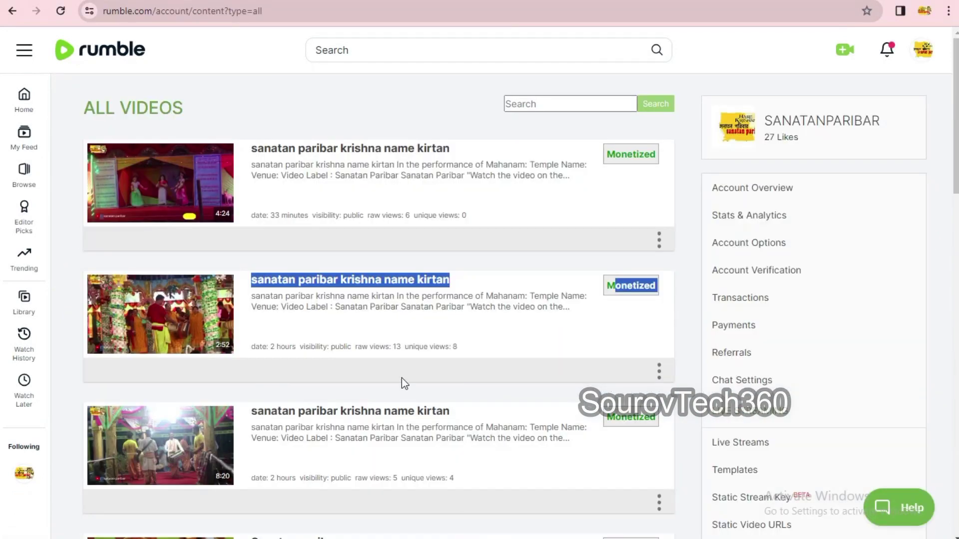
{"action": "scroll", "coordinate": [402, 379], "scroll_direction": "down", "scroll_amount": 5}
{"action": "scroll", "coordinate": [513, 338], "scroll_direction": "up", "scroll_amount": 4}
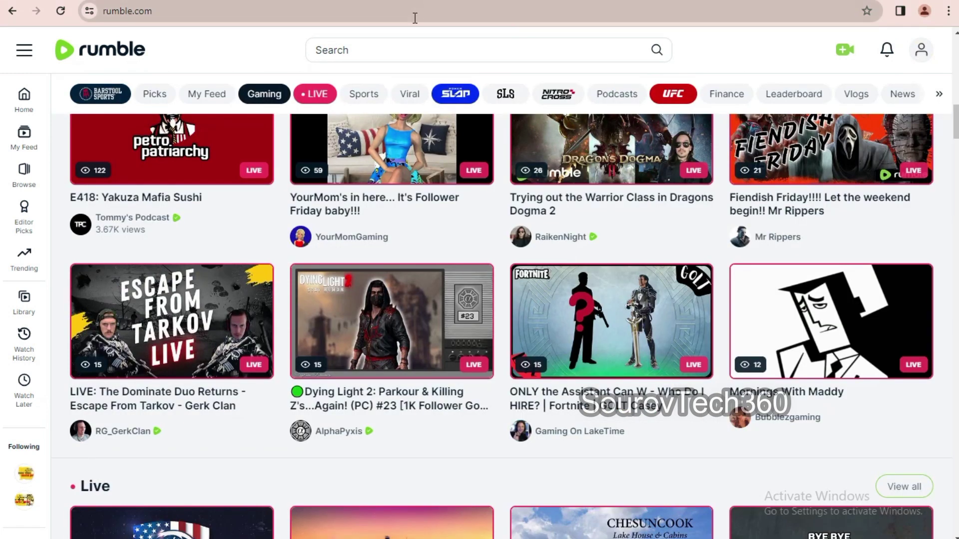
- Open the followed sanatan paribar channel and play its krishna name kirtan video
{"action": "left_click", "coordinate": [394, 48]}
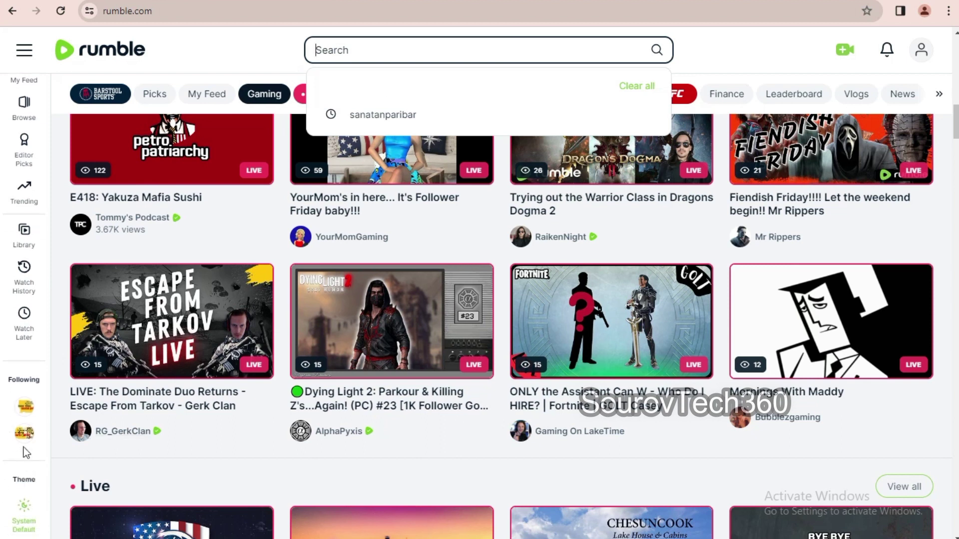
{"action": "left_click", "coordinate": [23, 447]}
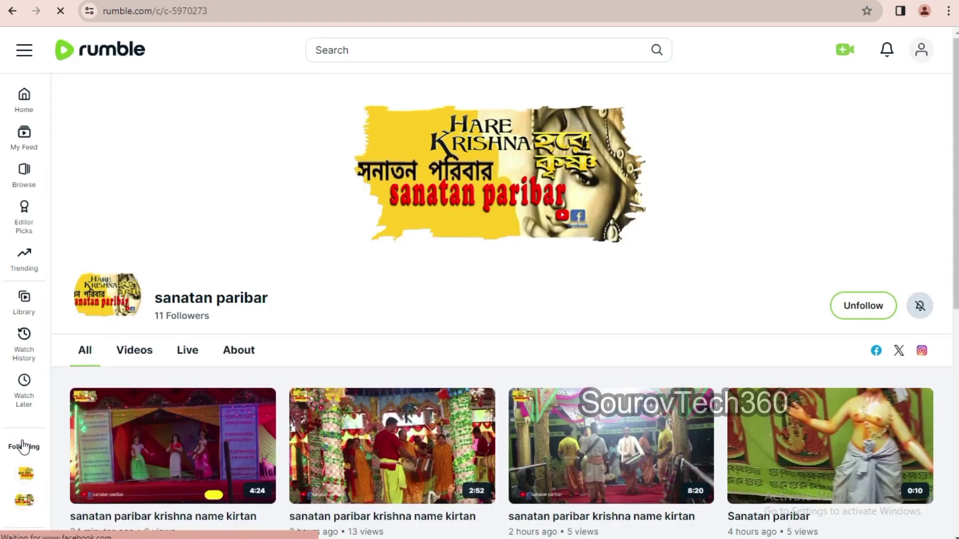
{"action": "scroll", "coordinate": [373, 325], "scroll_direction": "down", "scroll_amount": 4}
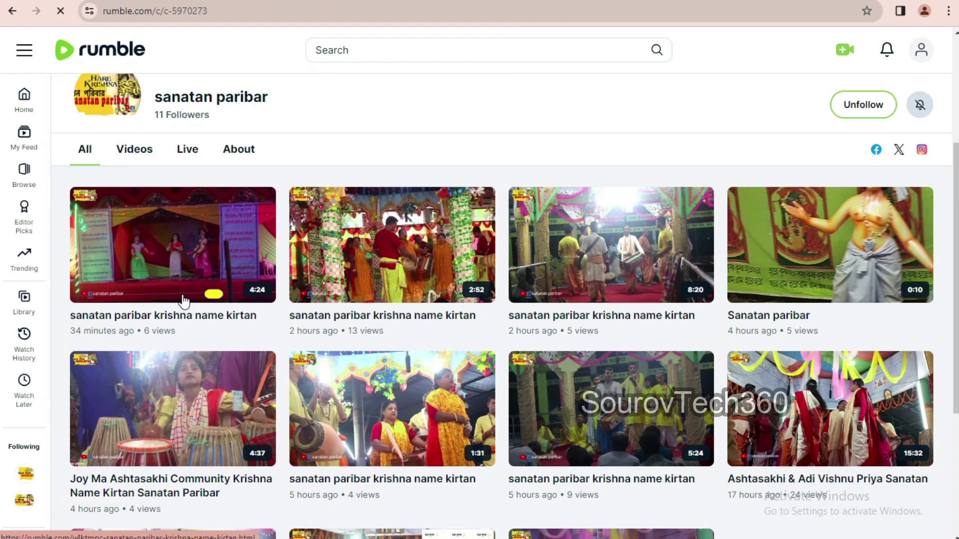
{"action": "left_click", "coordinate": [166, 276]}
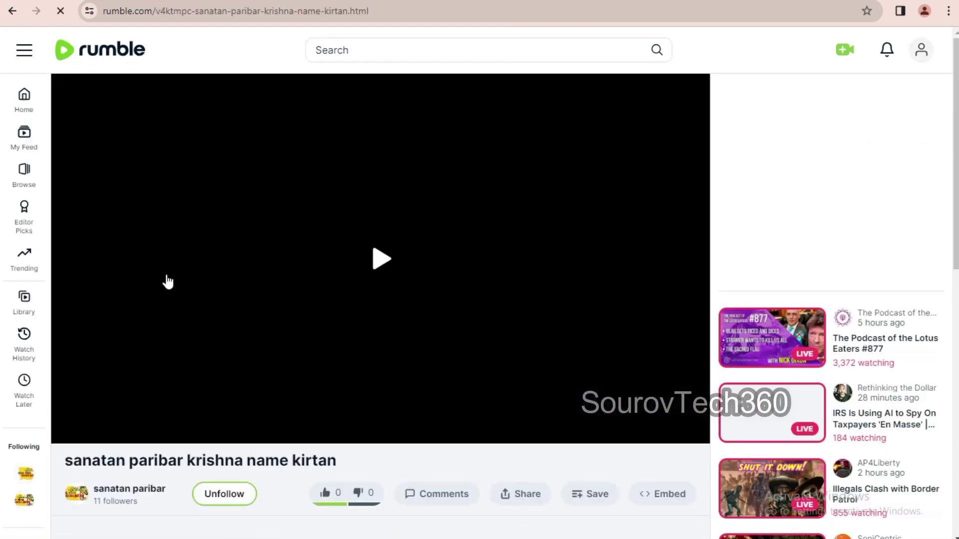